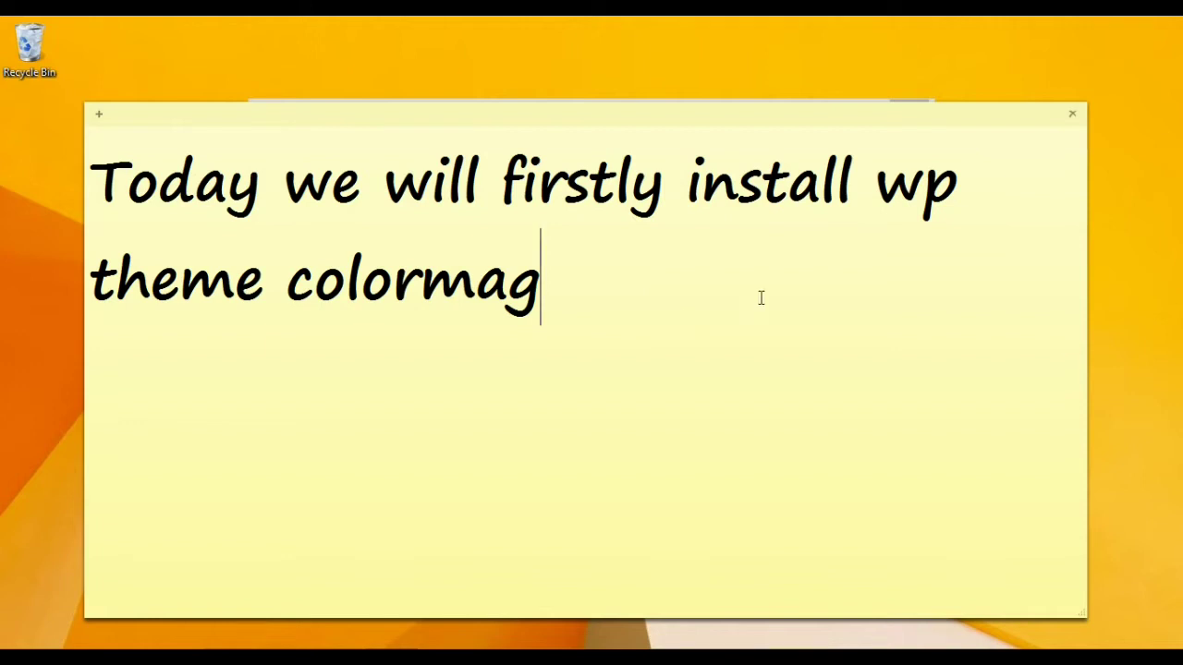
Step: Go to Appearance > Themes and open Add New to browse the theme directory
left_click(1148, 373)
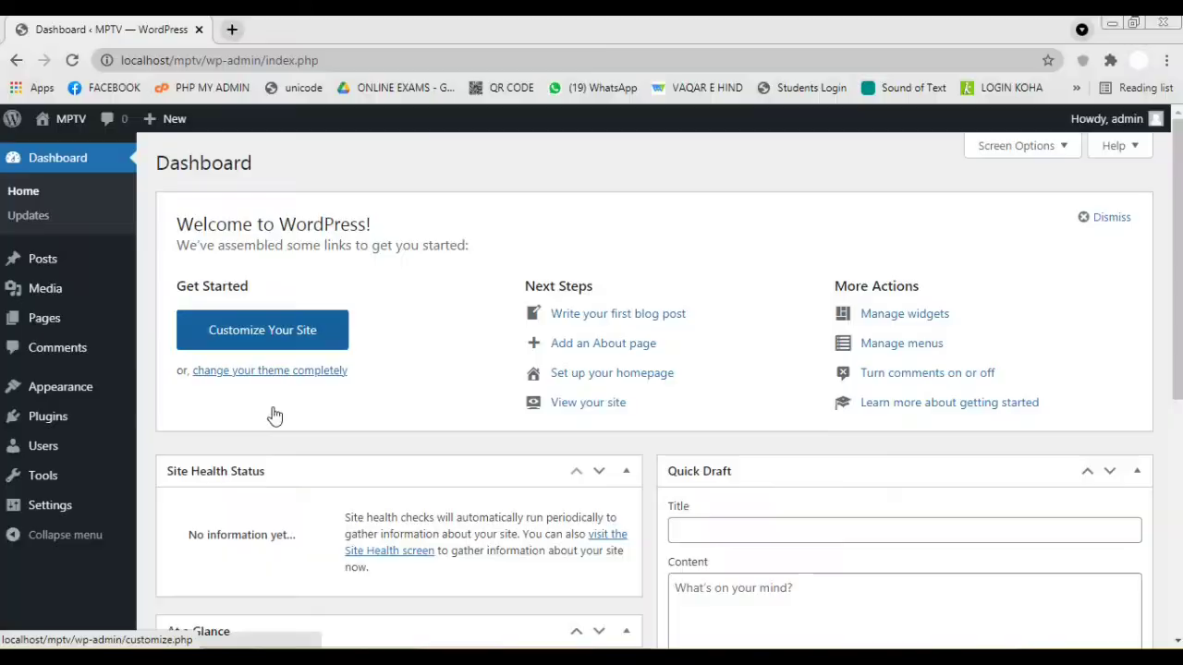
mouse_move(41, 397)
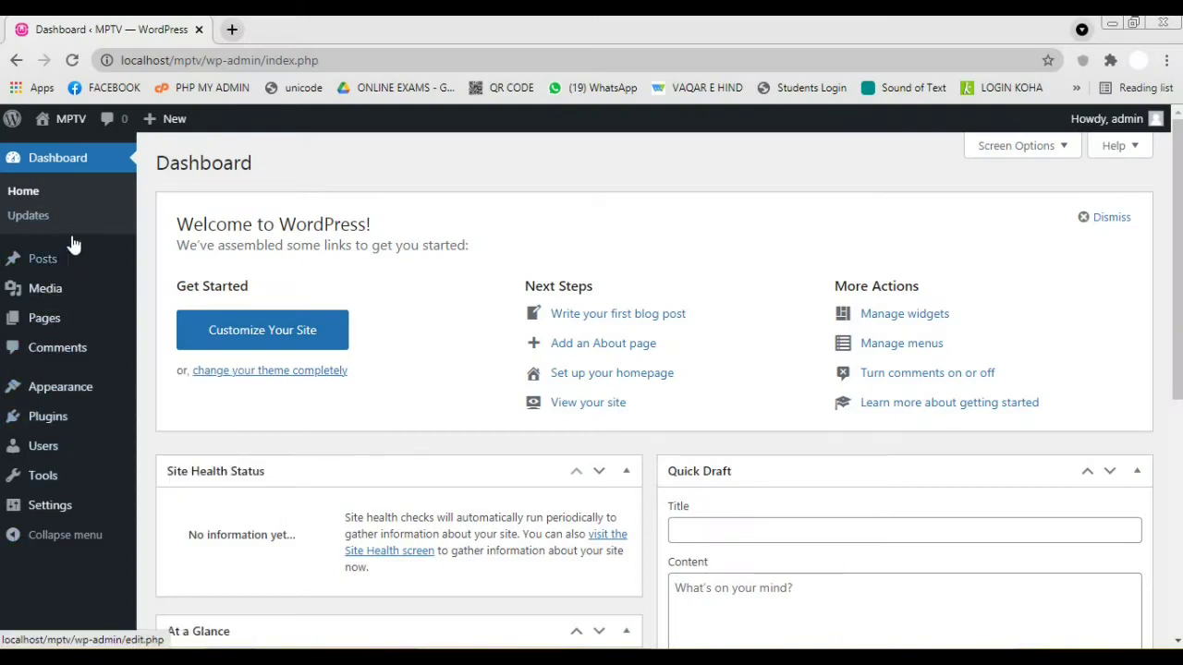
mouse_move(78, 403)
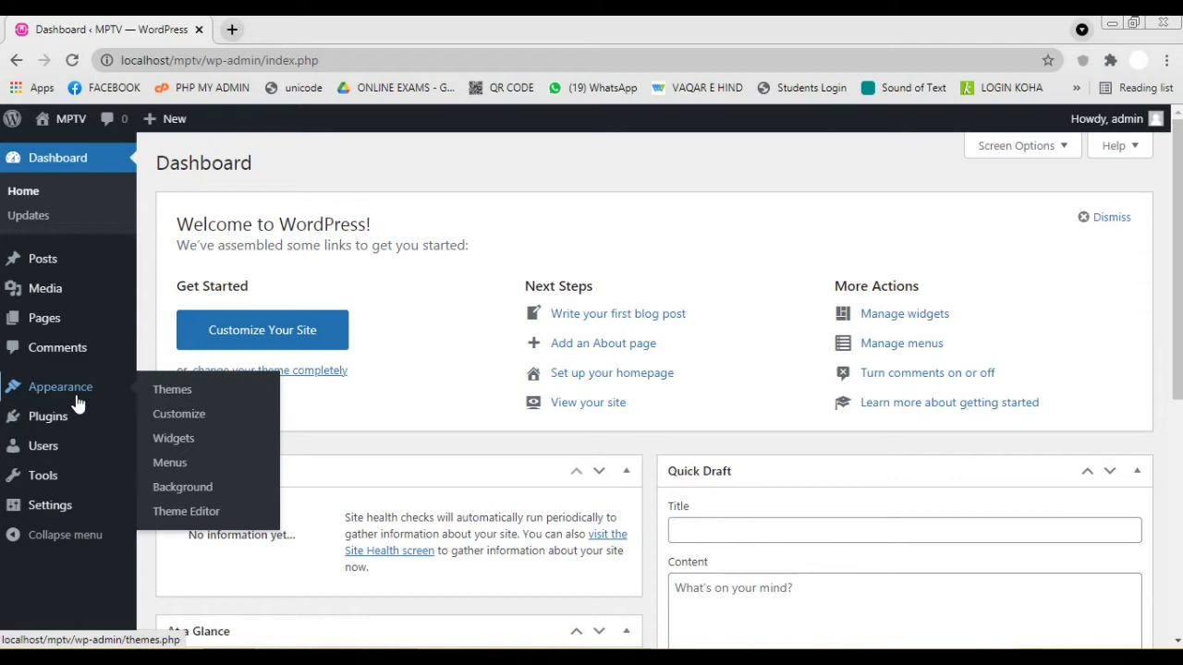
left_click(171, 392)
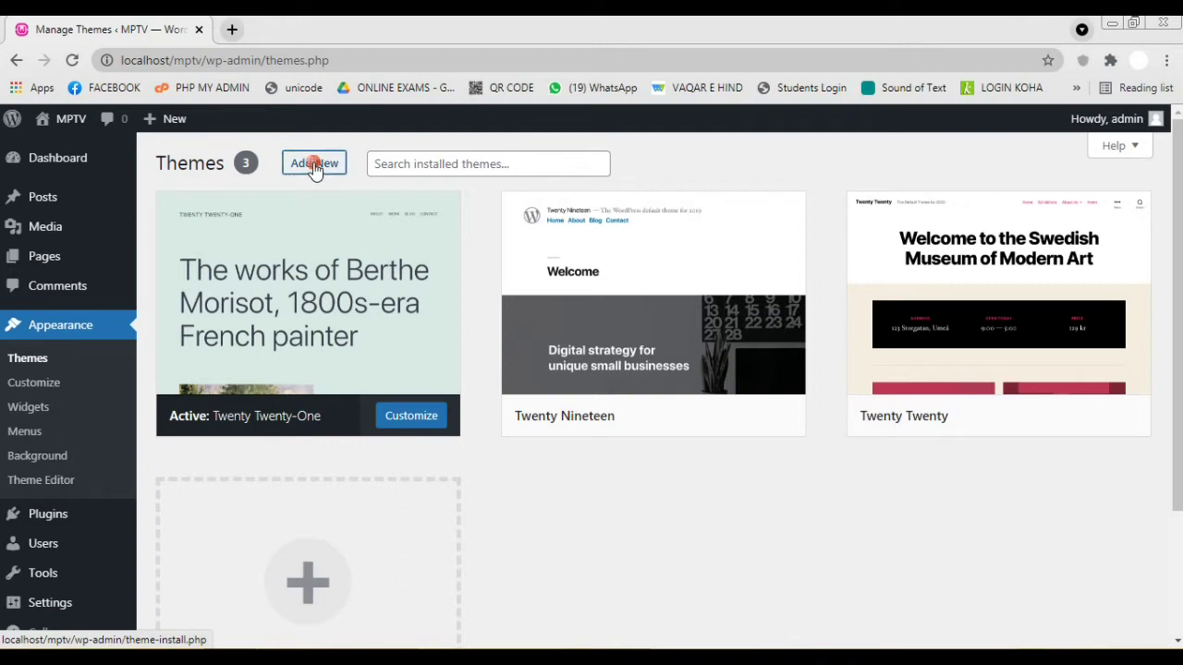
left_click(315, 166)
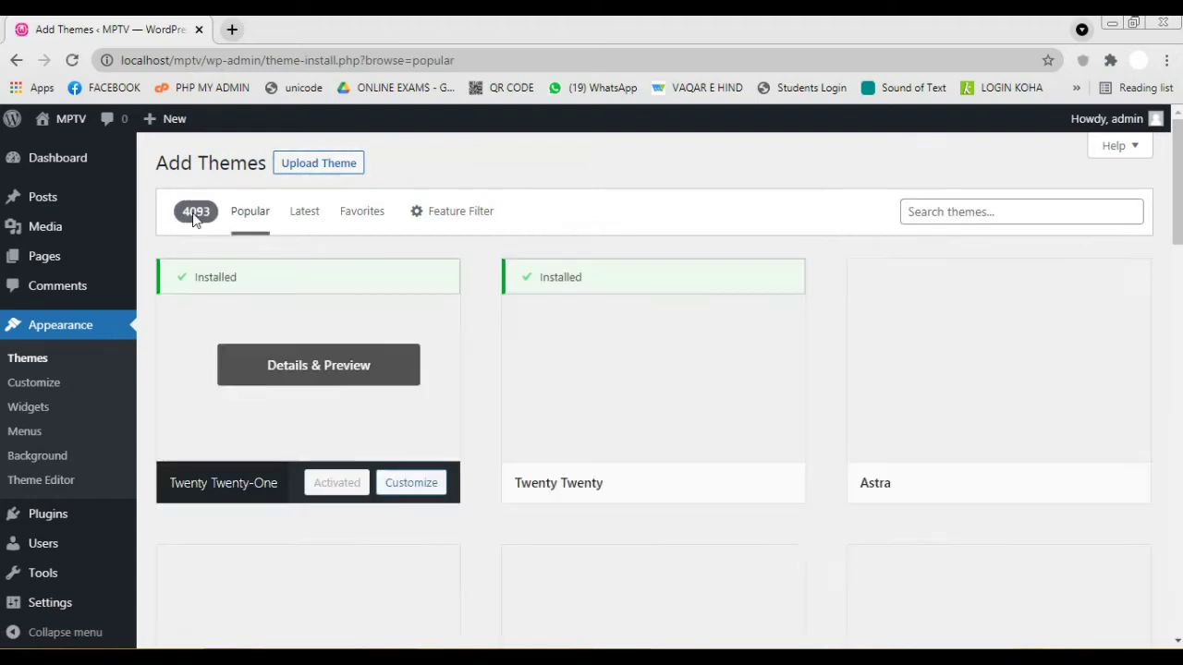
Step: Browse the Latest and Favorites theme listings, then return to the Popular themes
left_click(301, 216)
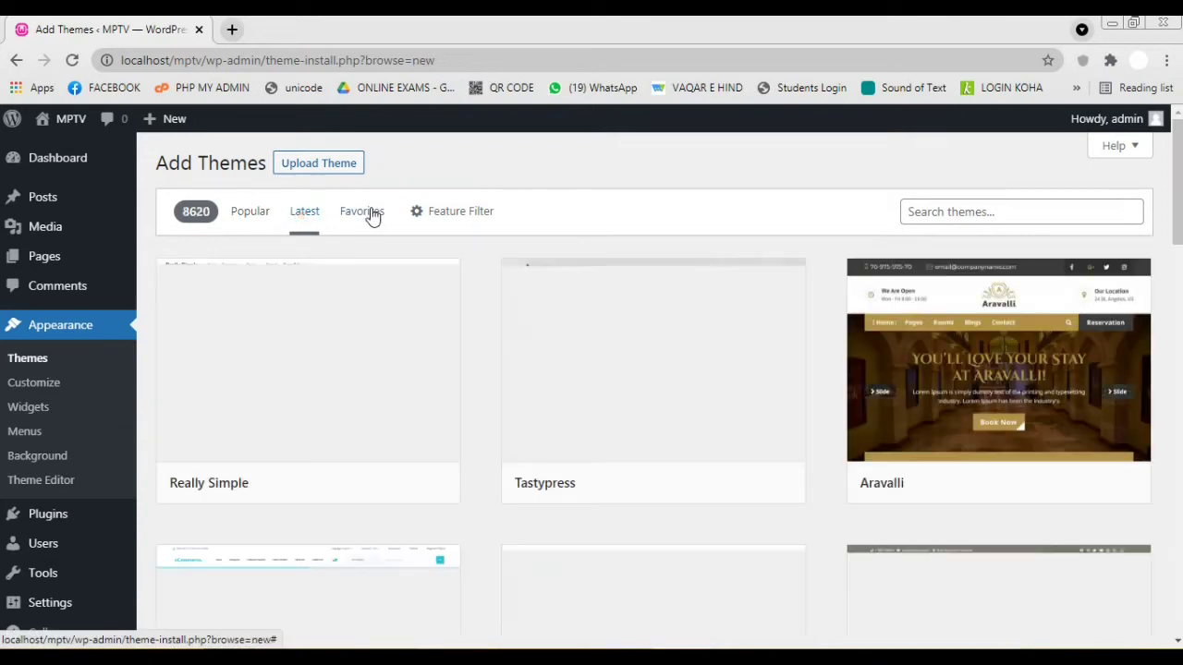
left_click(369, 213)
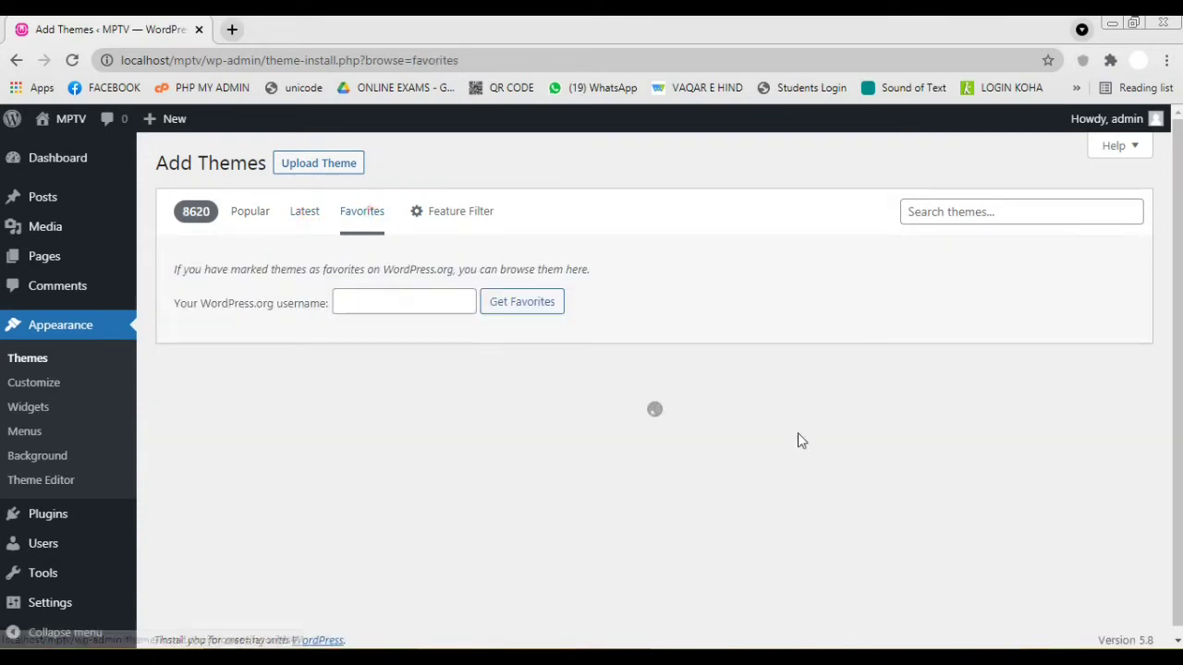
left_click(247, 204)
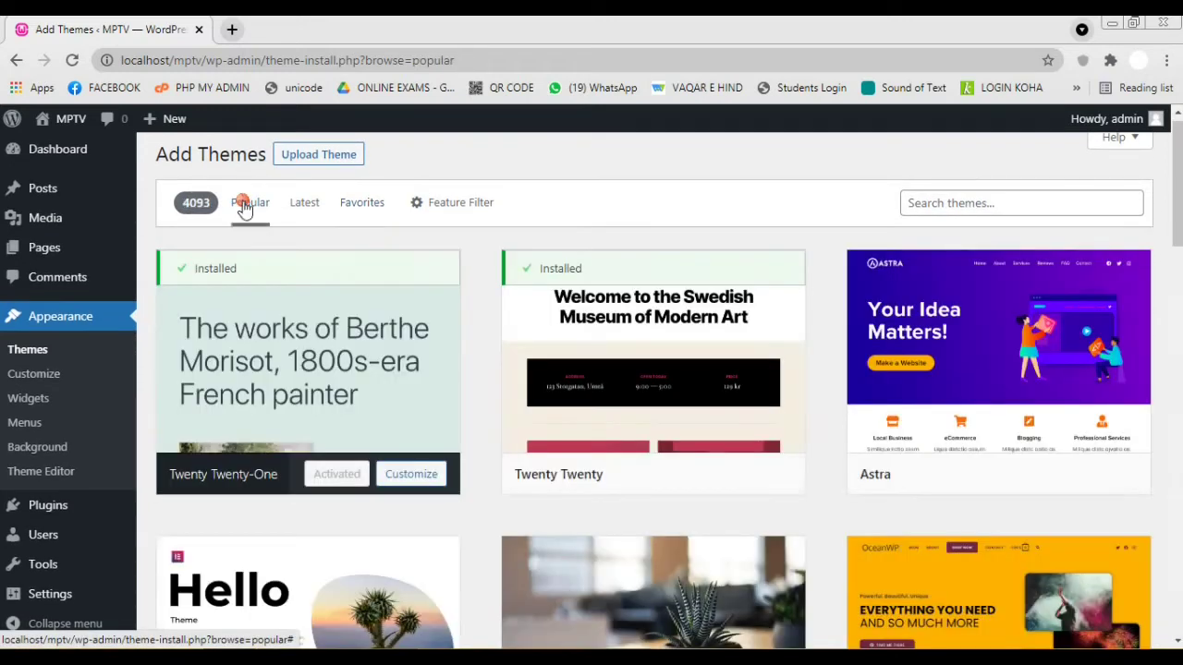
left_click(974, 203)
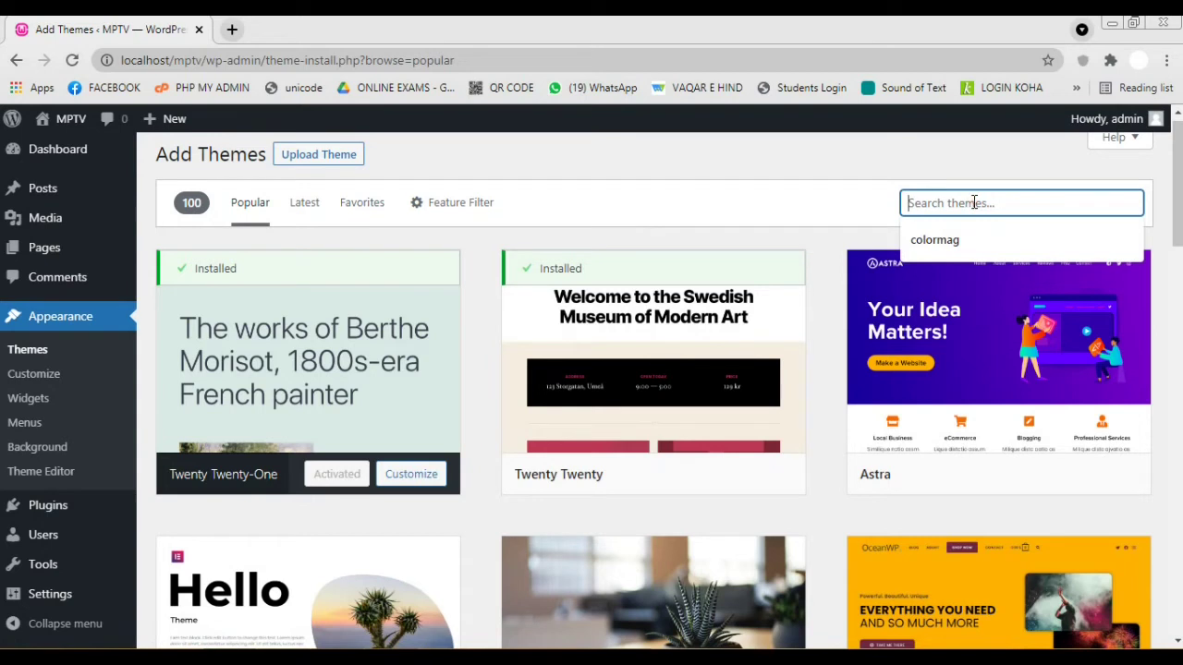
Step: Search the theme directory for 'colormag' and install the ColorMag theme
type("colormag")
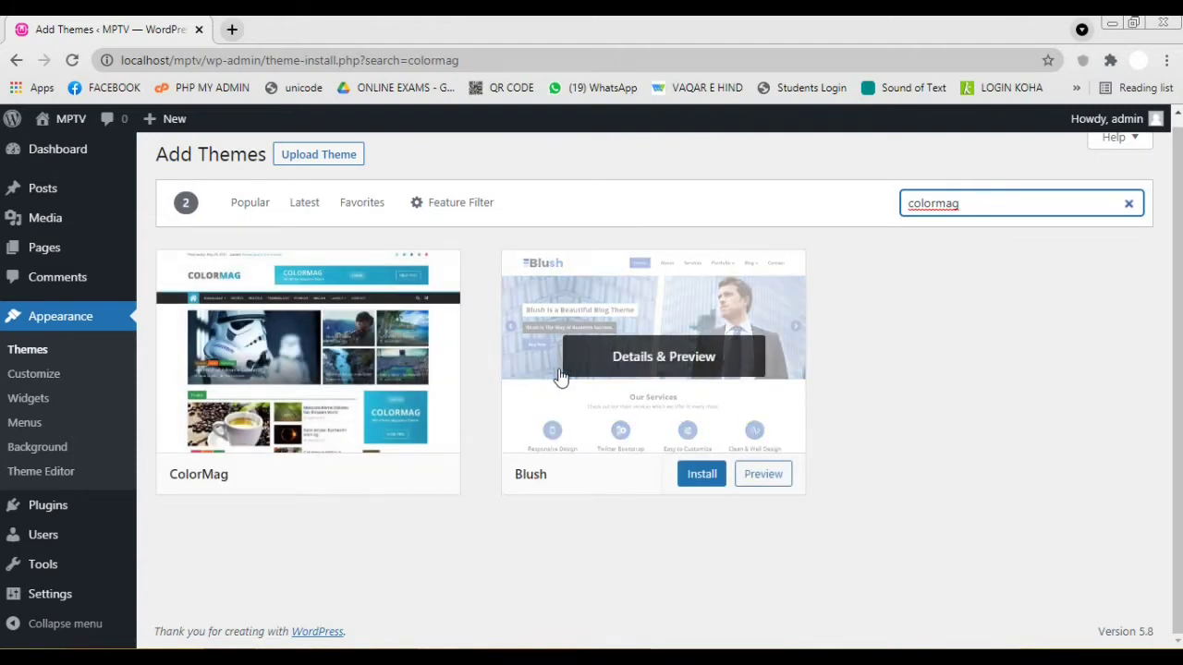
mouse_move(346, 467)
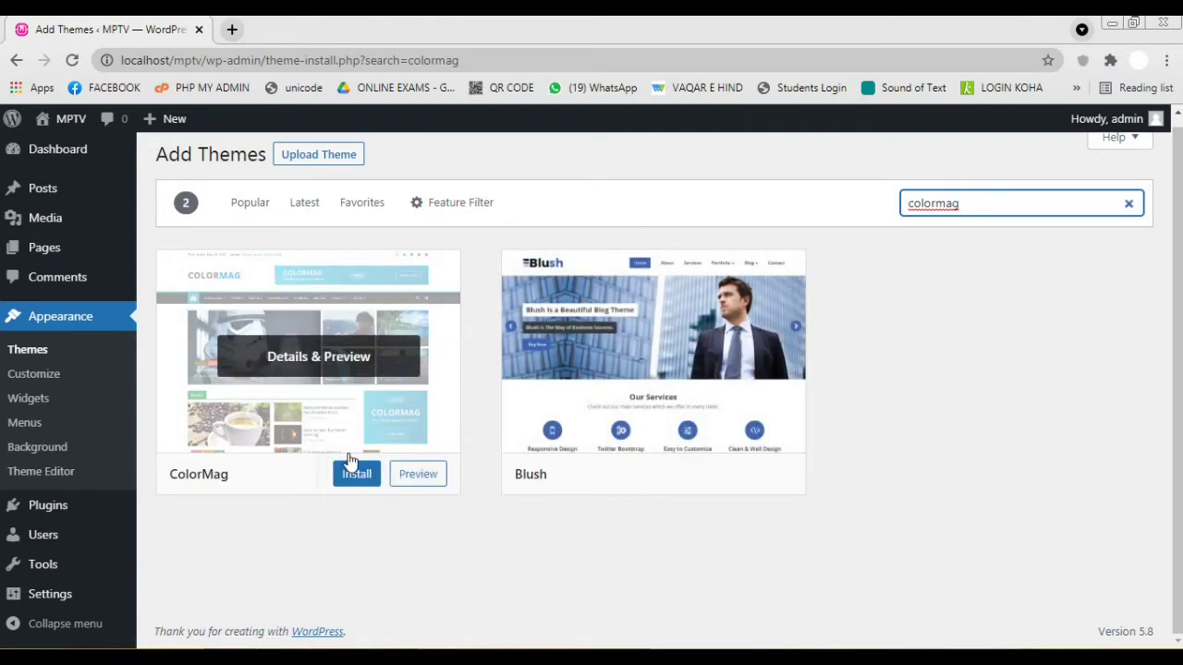
left_click(355, 476)
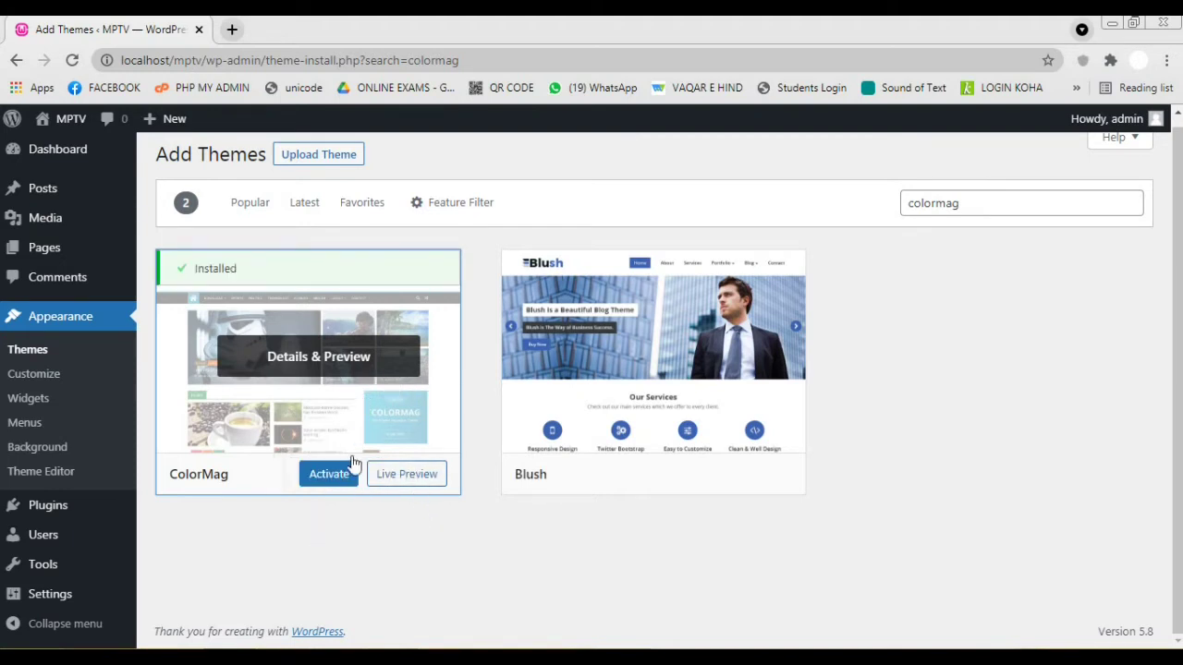
mouse_move(739, 298)
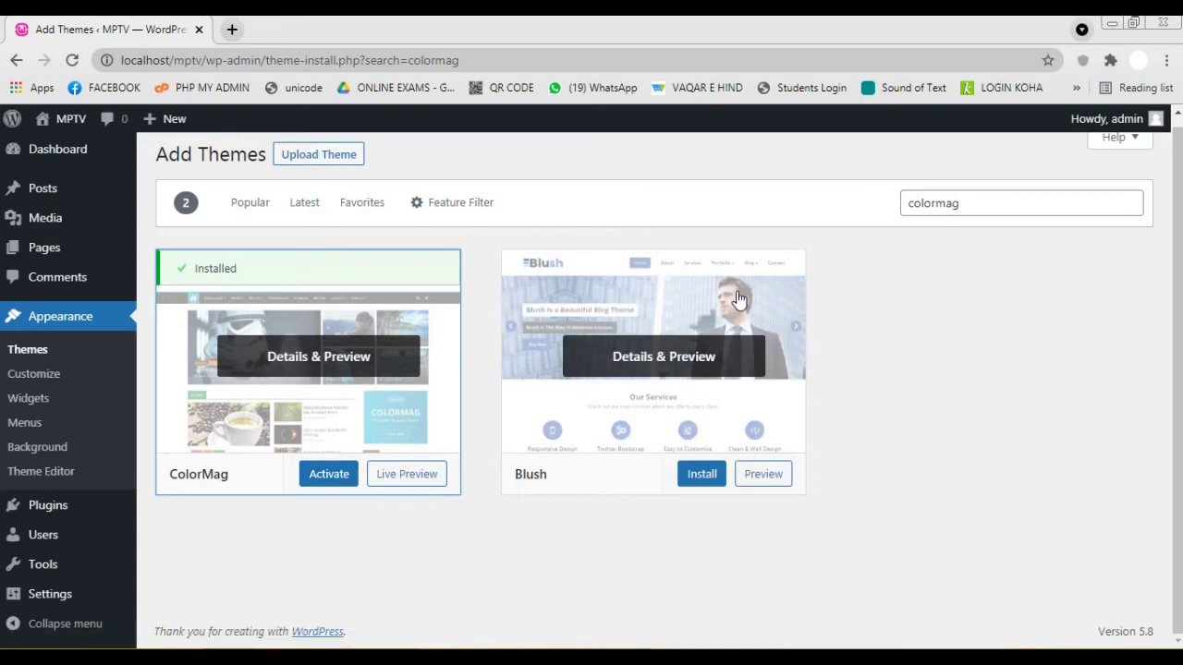
Step: Activate ColorMag and scroll the site front end to check the new layout
left_click(327, 487)
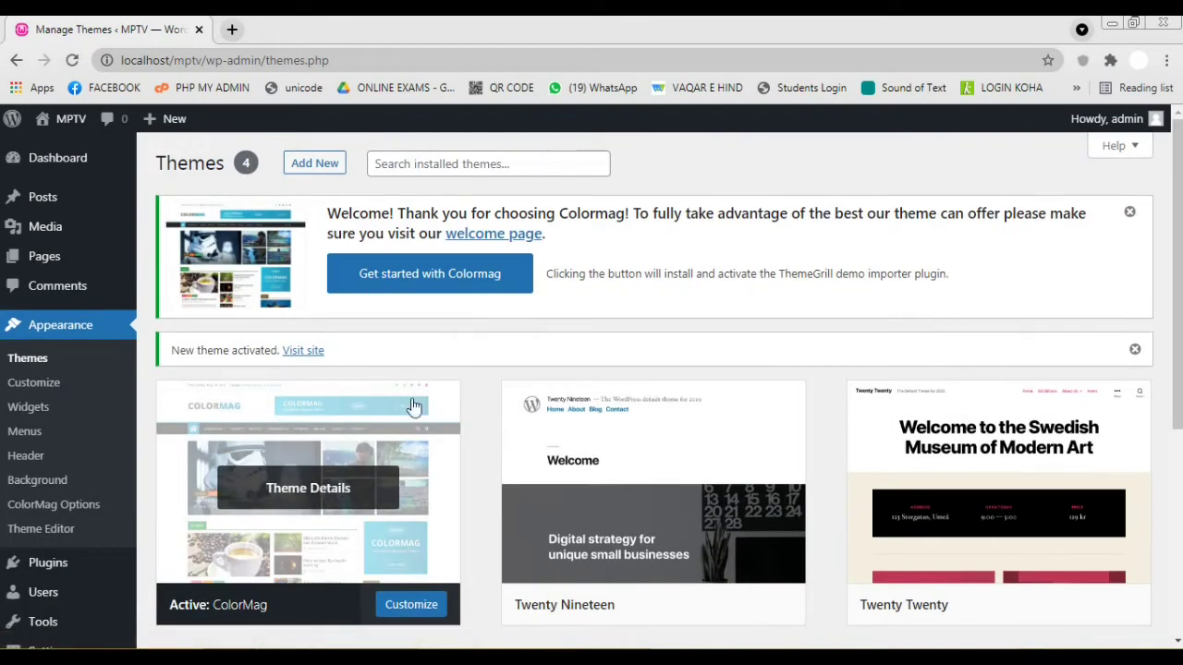
scroll(415, 440, "down", 2)
scroll(415, 443, "down", 4)
scroll(420, 448, "up", 4)
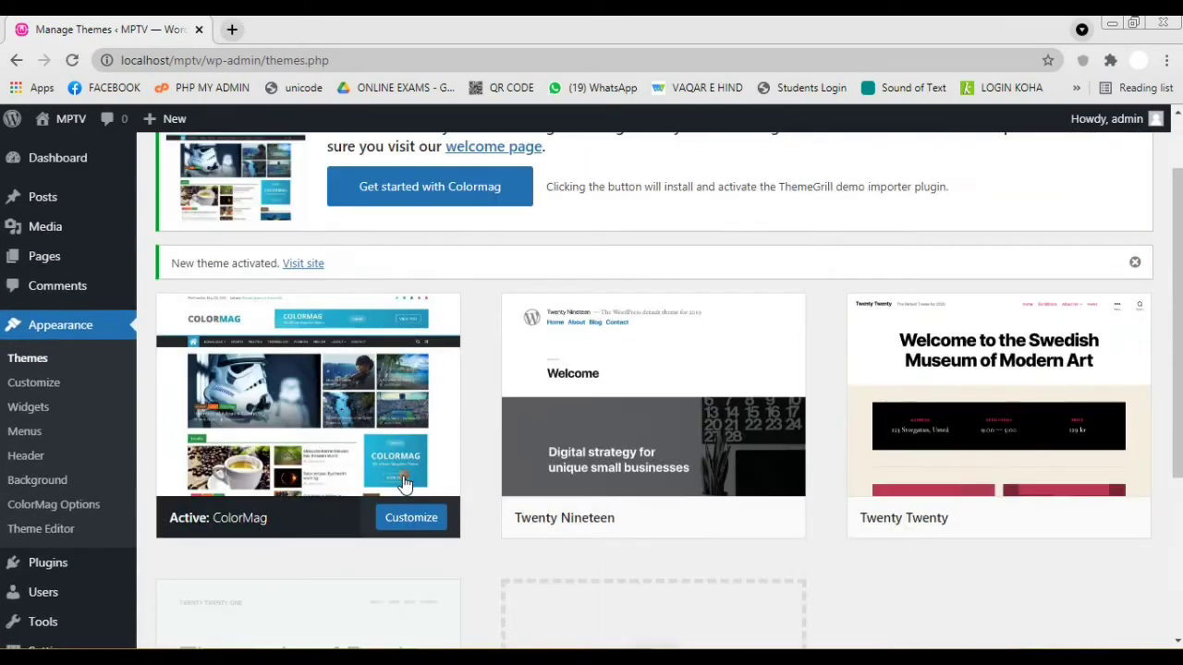
Step: Visit the MPTV front page, scroll through the ColorMag homepage, then return to the Dashboard
mouse_move(58, 118)
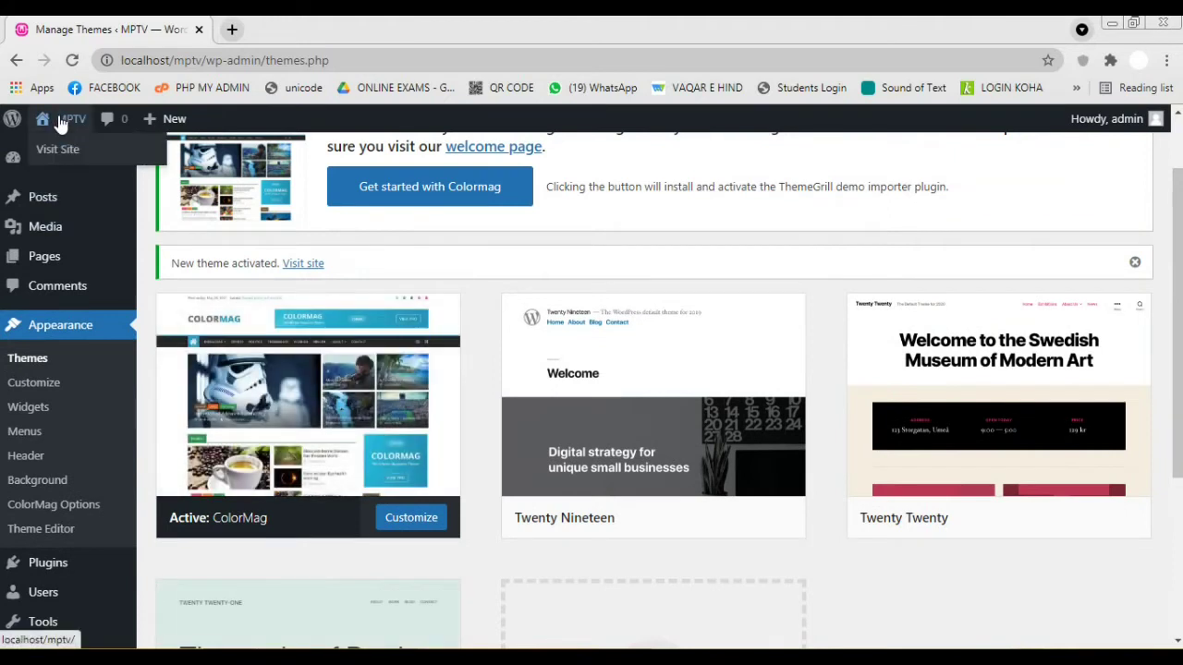
left_click(57, 152)
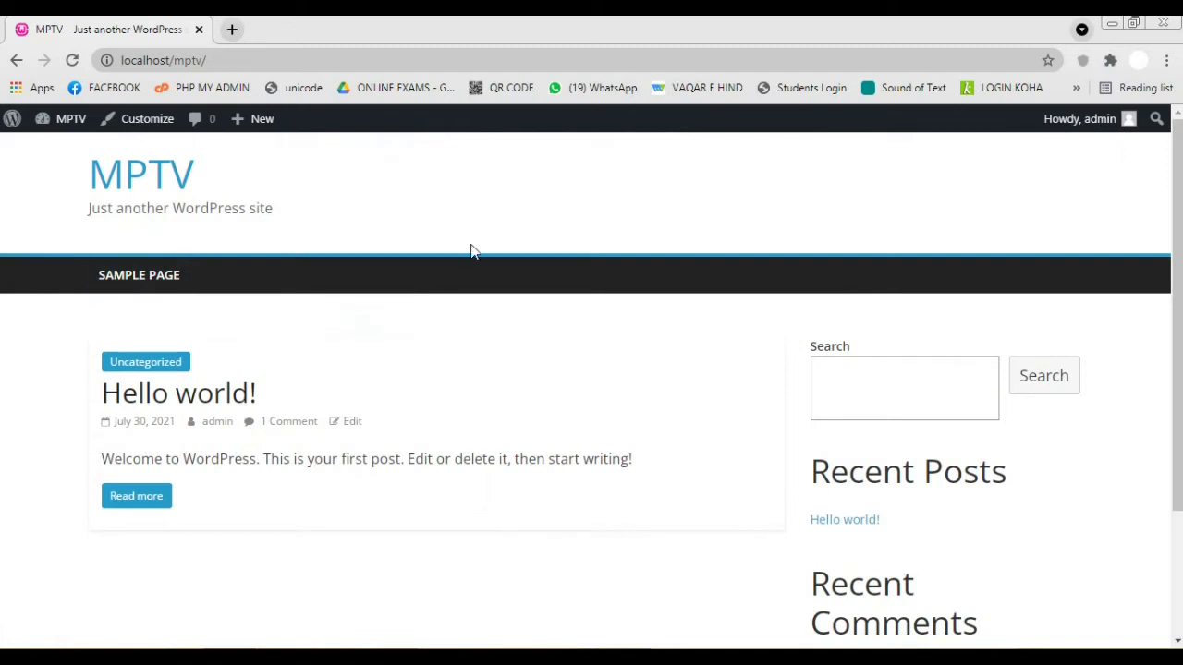
scroll(729, 277, "down", 2)
scroll(634, 317, "up", 2)
scroll(345, 452, "down", 2)
scroll(338, 451, "up", 2)
mouse_move(83, 123)
left_click(71, 149)
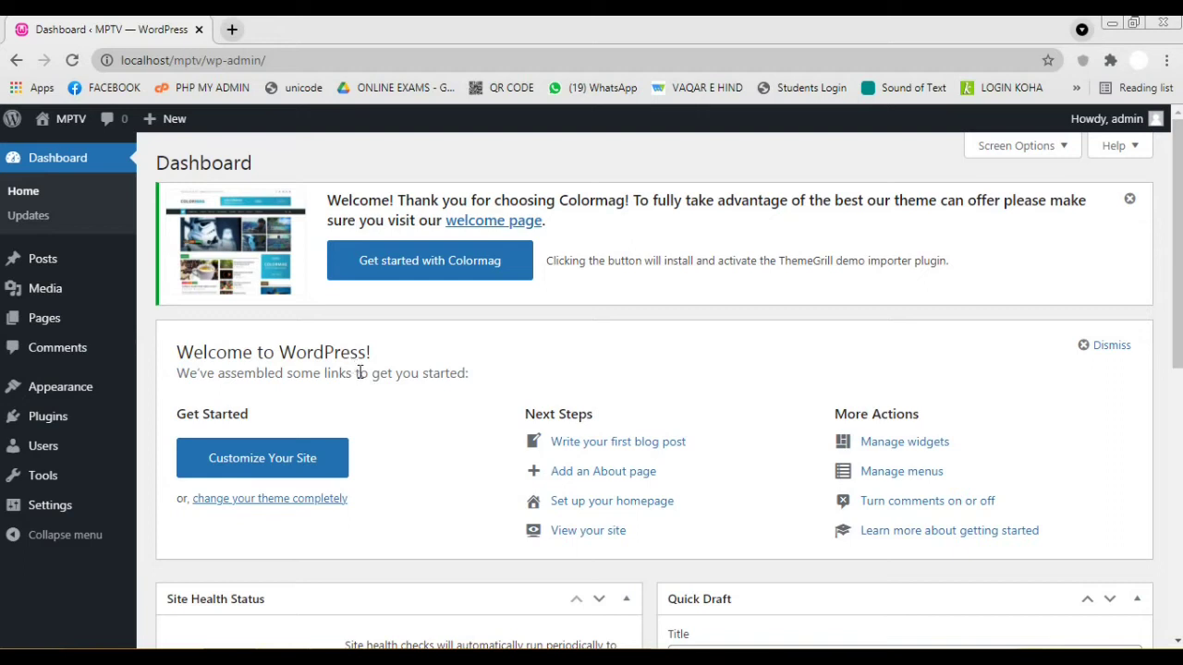
Step: Reload Dashboard Home, then go to Plugins > Add New to view the featured plugins
left_click(31, 196)
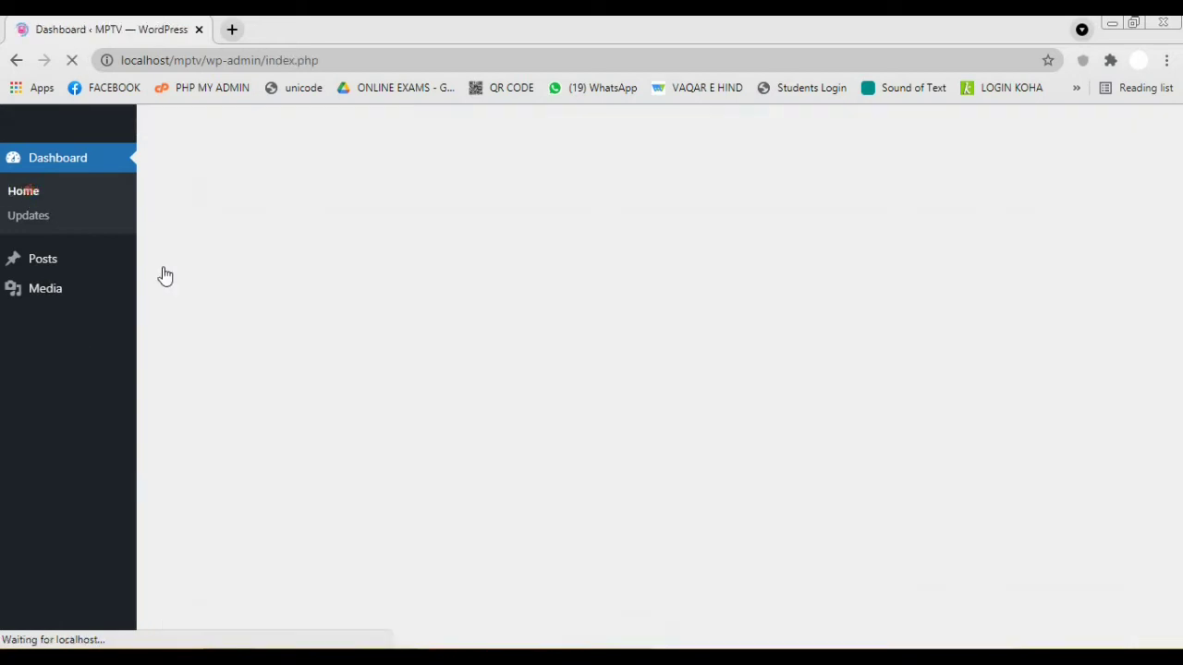
mouse_move(41, 422)
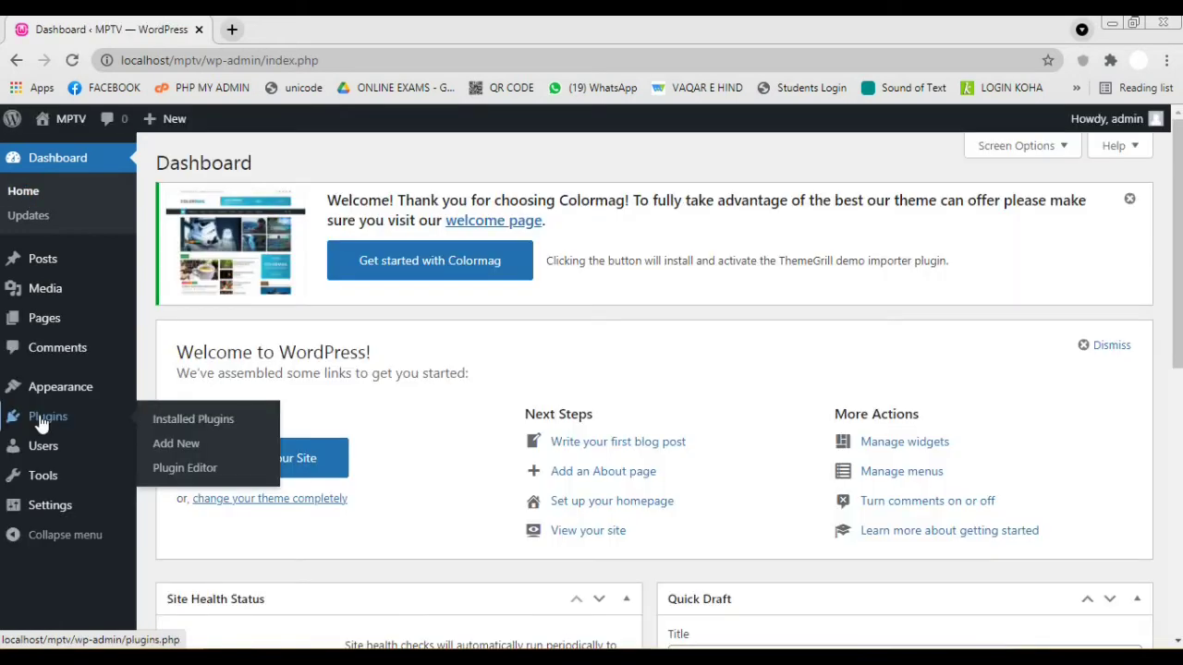
left_click(176, 443)
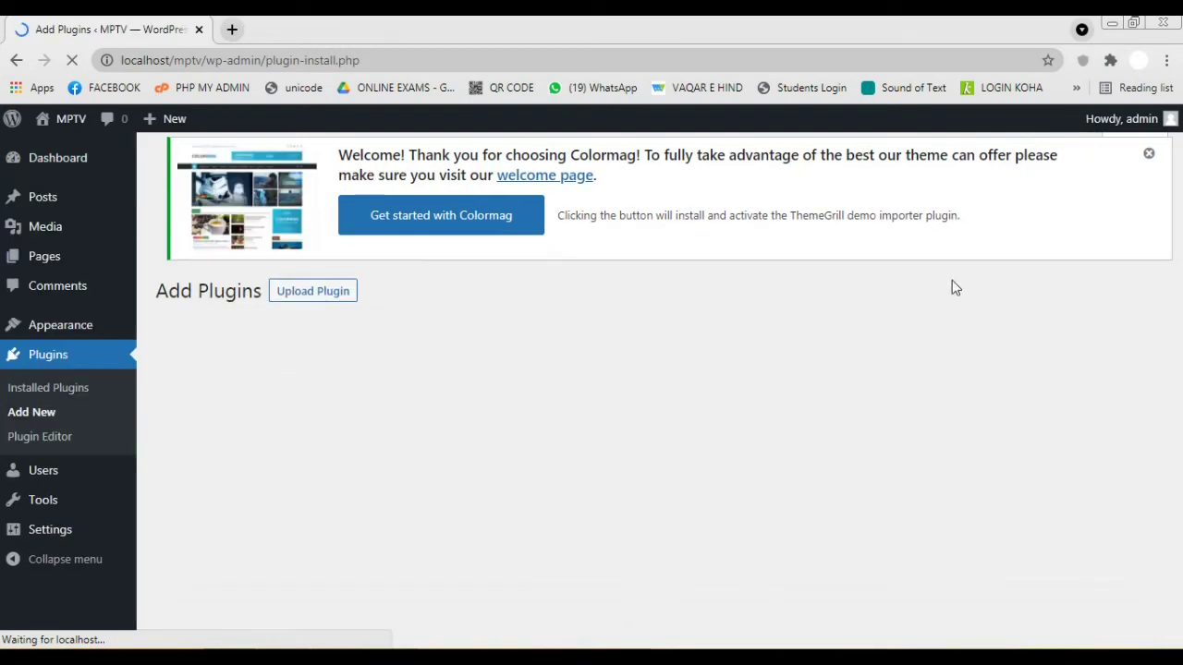
scroll(918, 308, "down", 2)
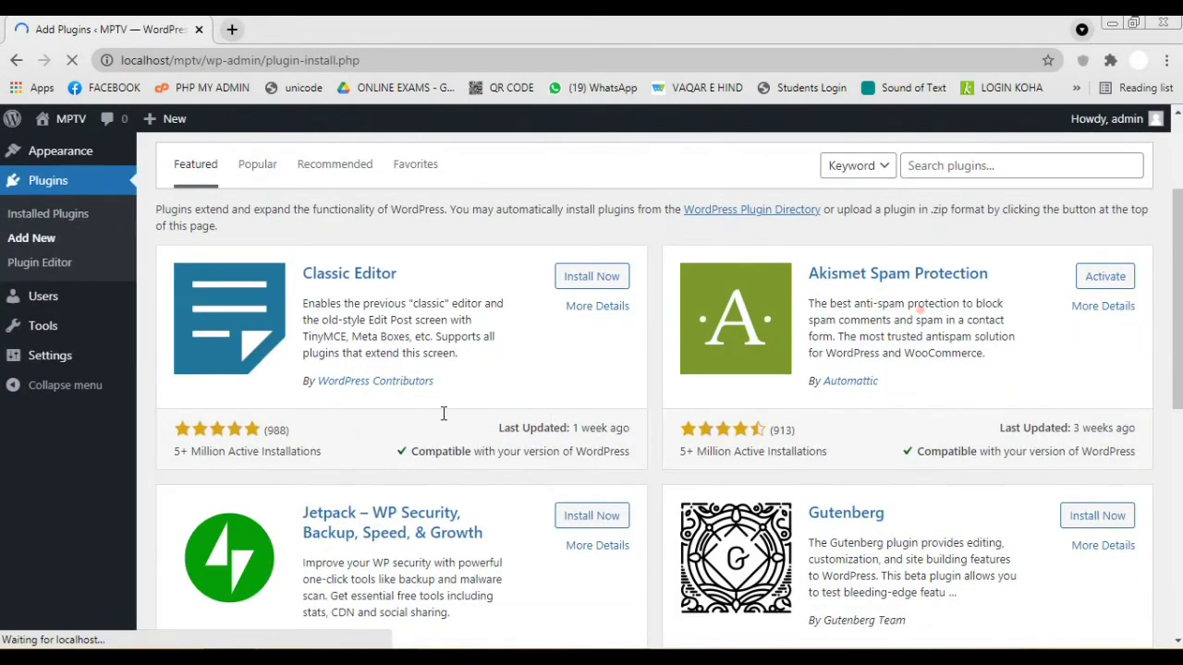
left_click(992, 164)
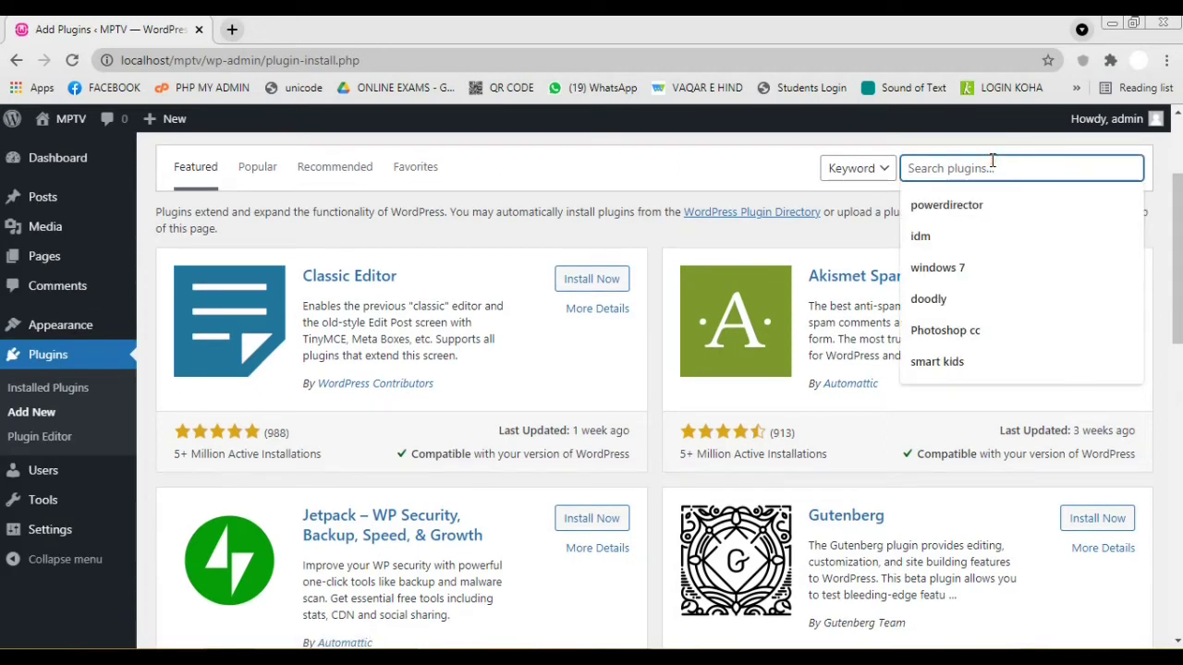
Step: Search plugins for 'themegrill' and install the ThemeGrill Demo Importer plugin
type("the")
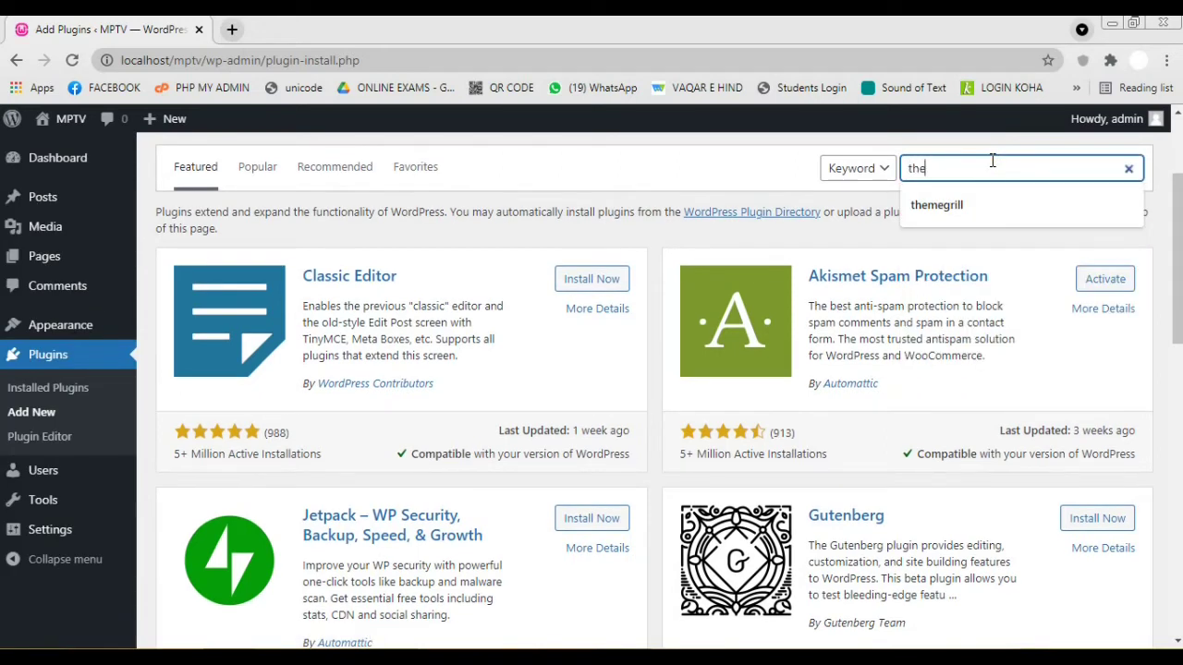
type("megrill")
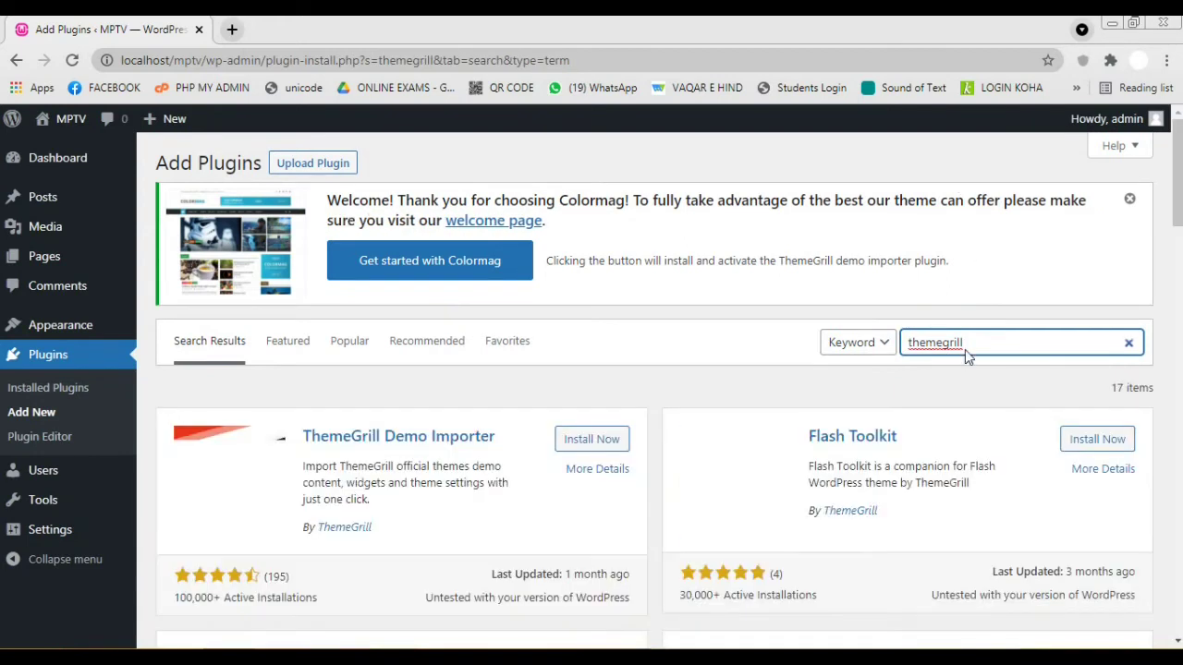
scroll(453, 462, "down", 2)
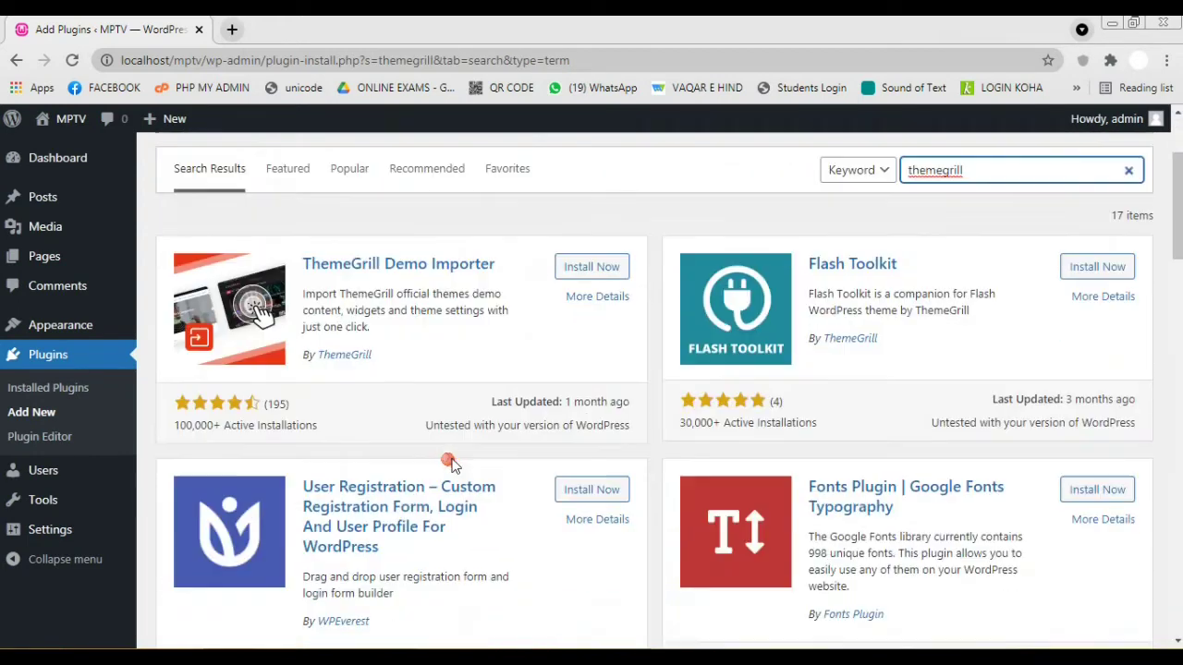
left_click(601, 263)
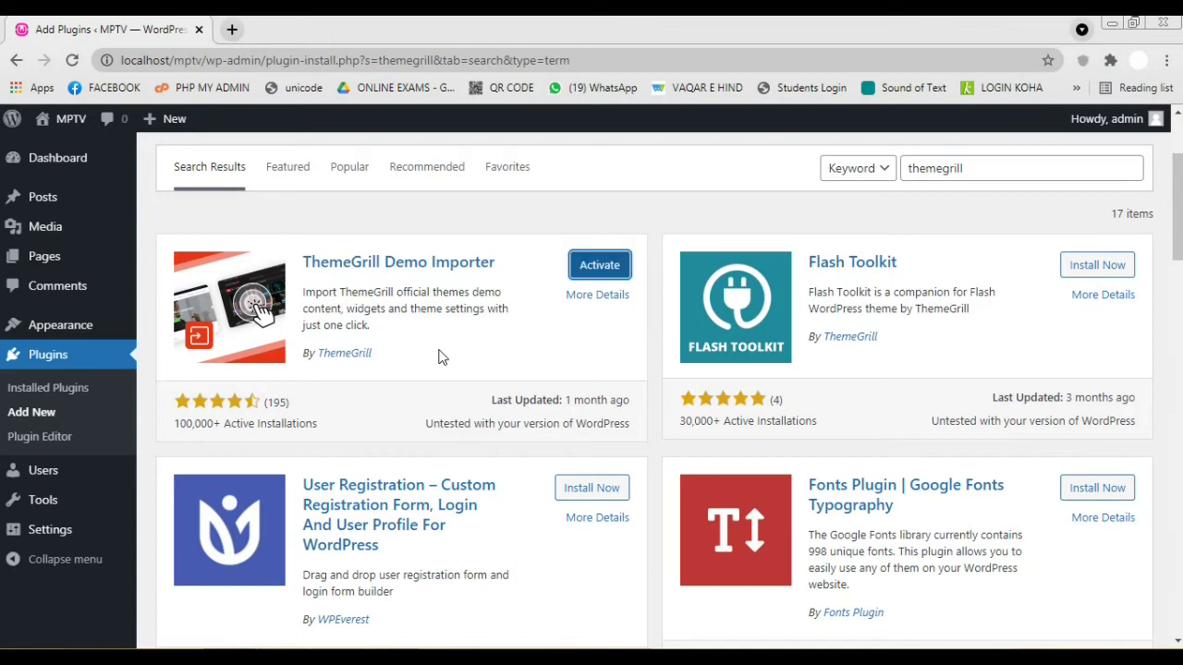
left_click(585, 272)
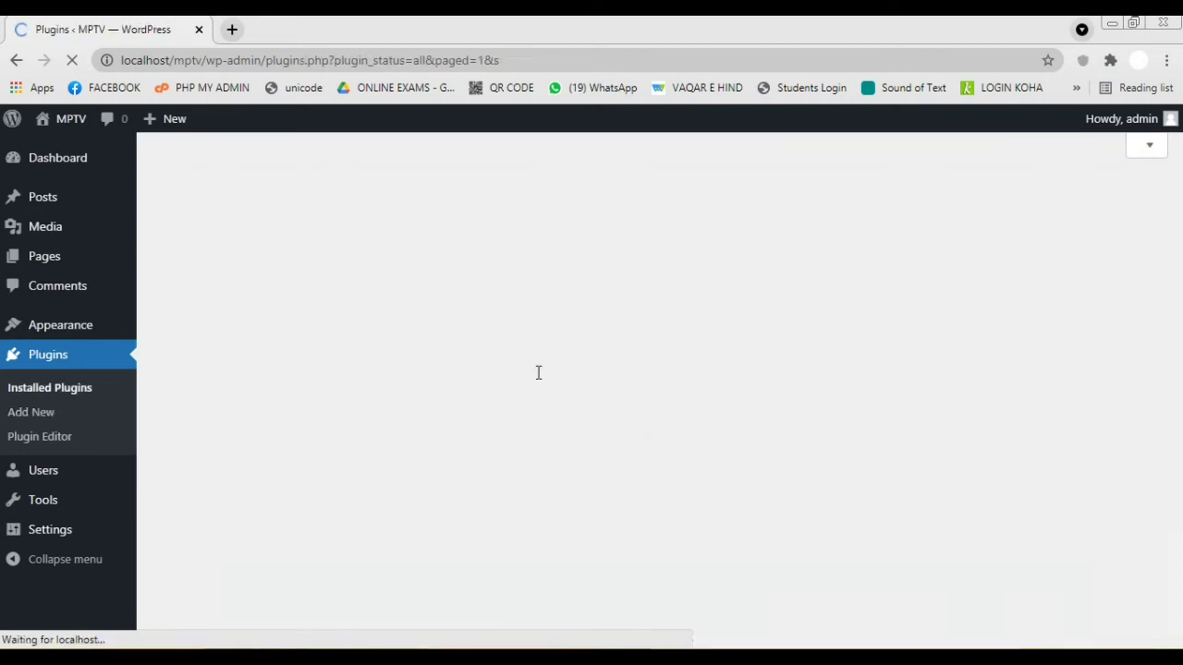
Step: Go to Appearance > Demo Importer to list the available ColorMag demos
scroll(547, 363, "down", 3)
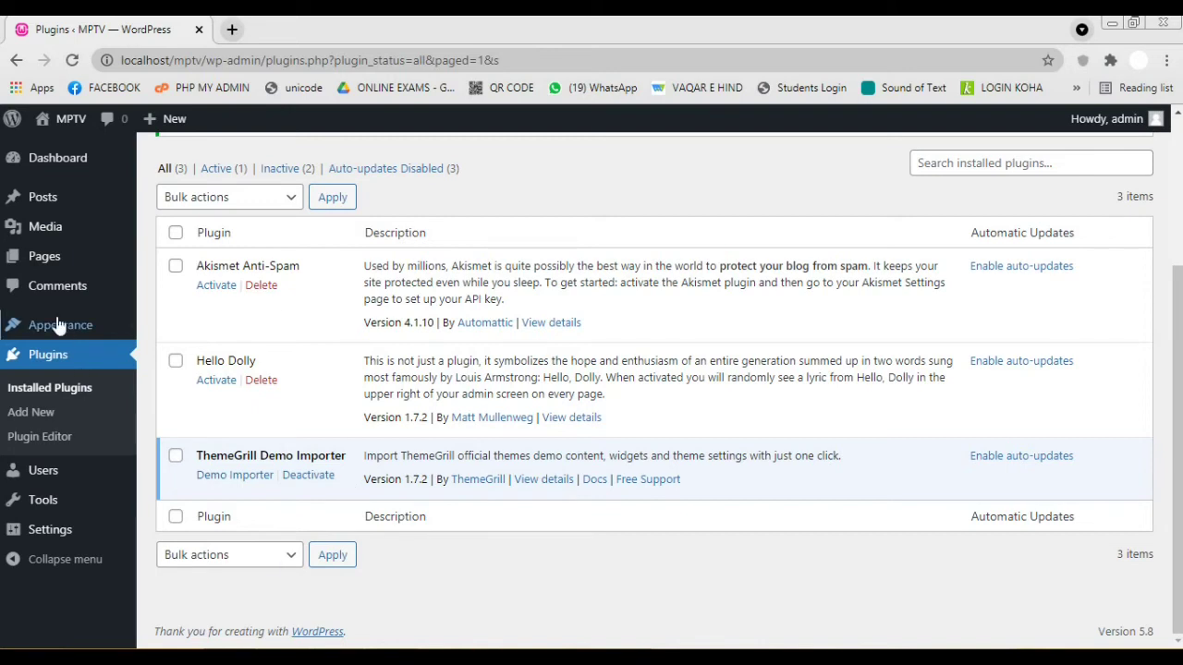
mouse_move(53, 332)
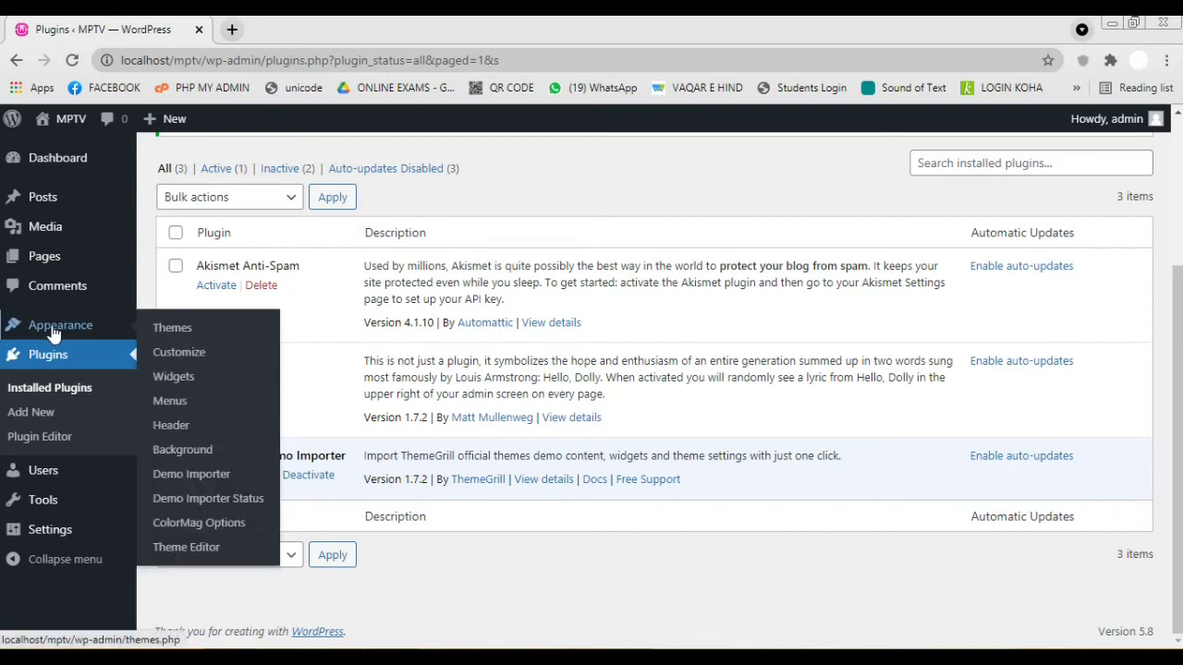
left_click(200, 475)
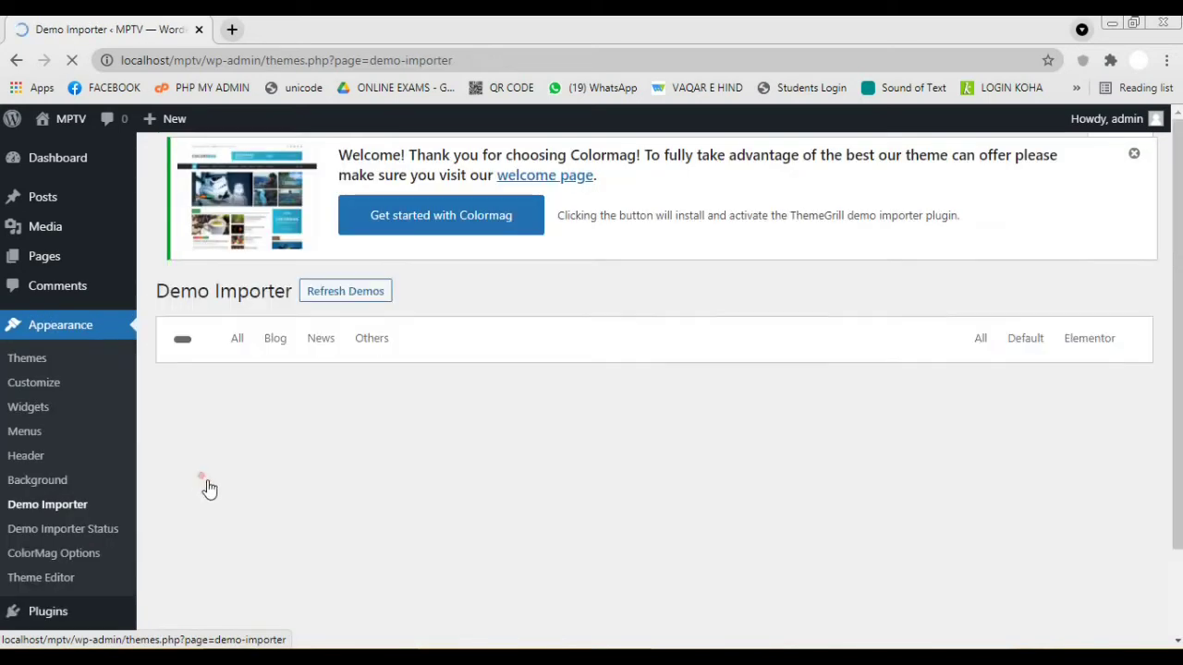
scroll(232, 466, "down", 4)
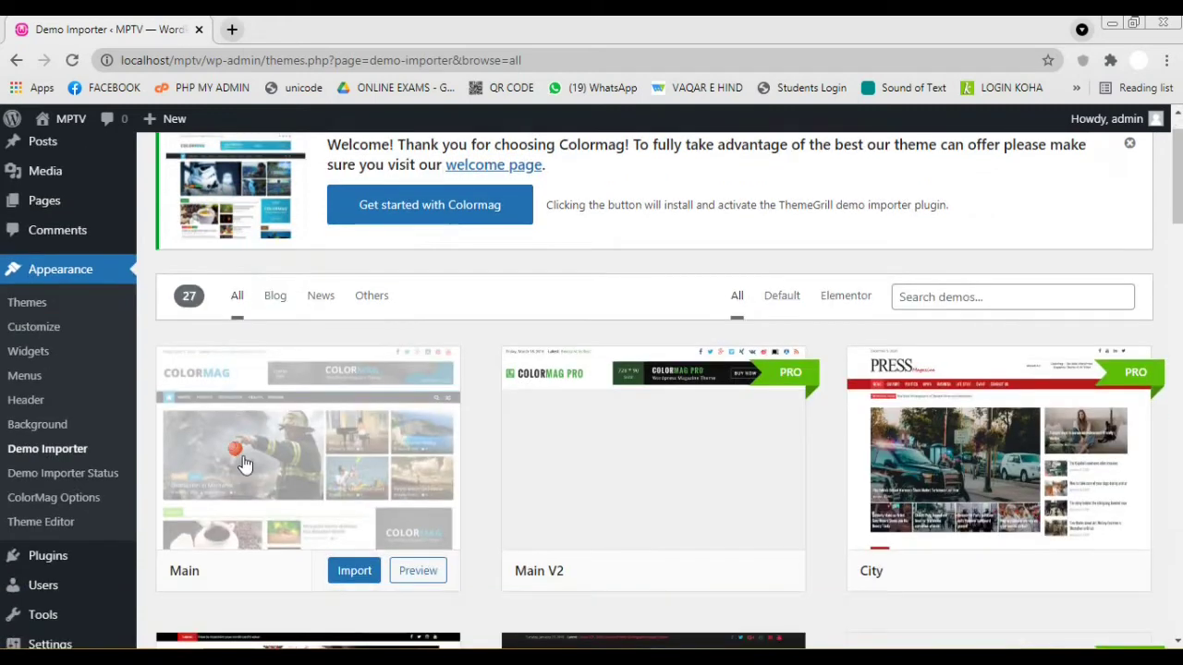
scroll(313, 327, "up", 2)
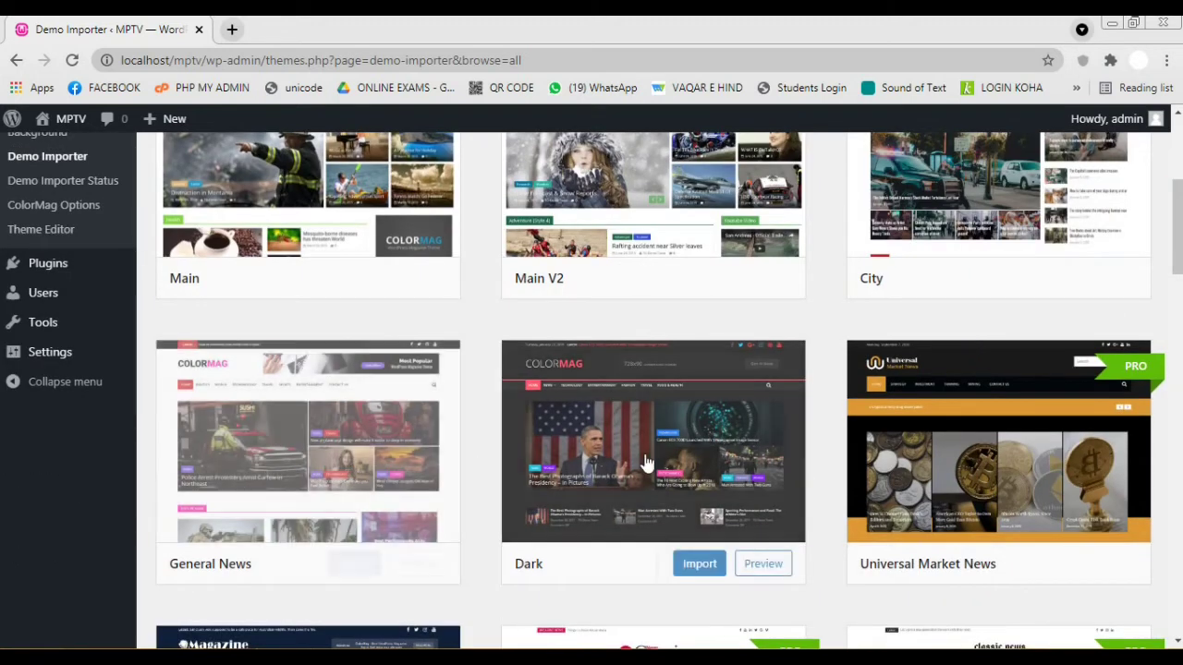
scroll(684, 459, "down", 2)
scroll(845, 496, "down", 2)
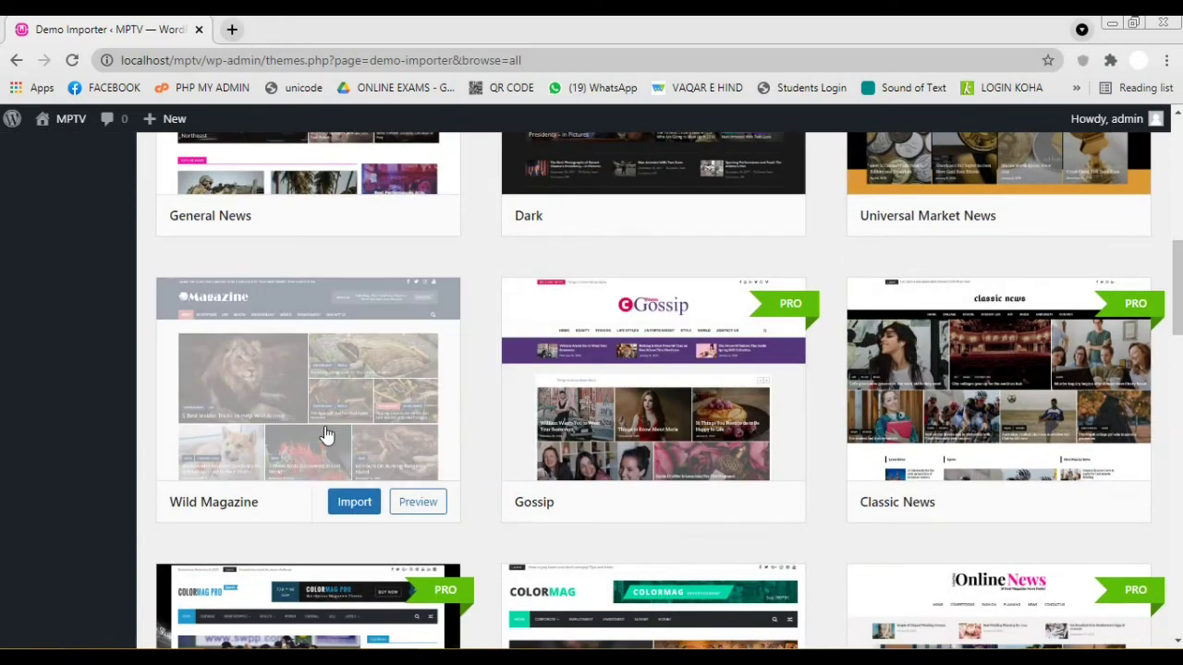
Step: Preview the Wild Magazine demo, then step through Gossip, Classic News, Sports and Business Magazine
left_click(416, 503)
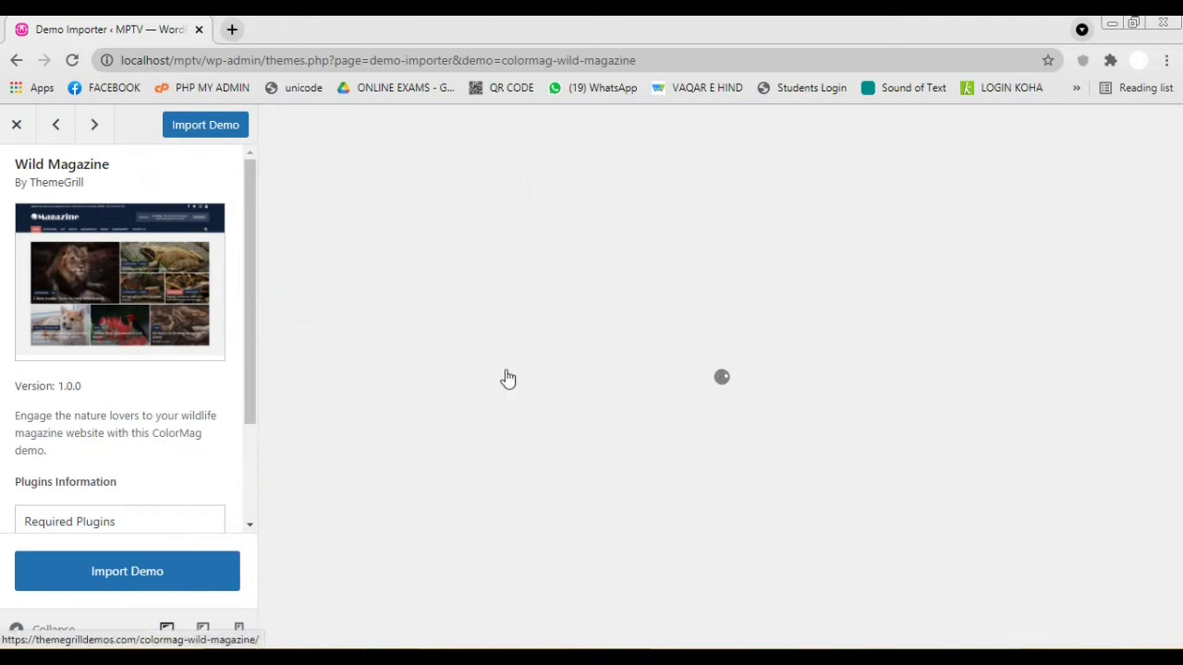
scroll(748, 370, "down", 5)
scroll(758, 387, "down", 8)
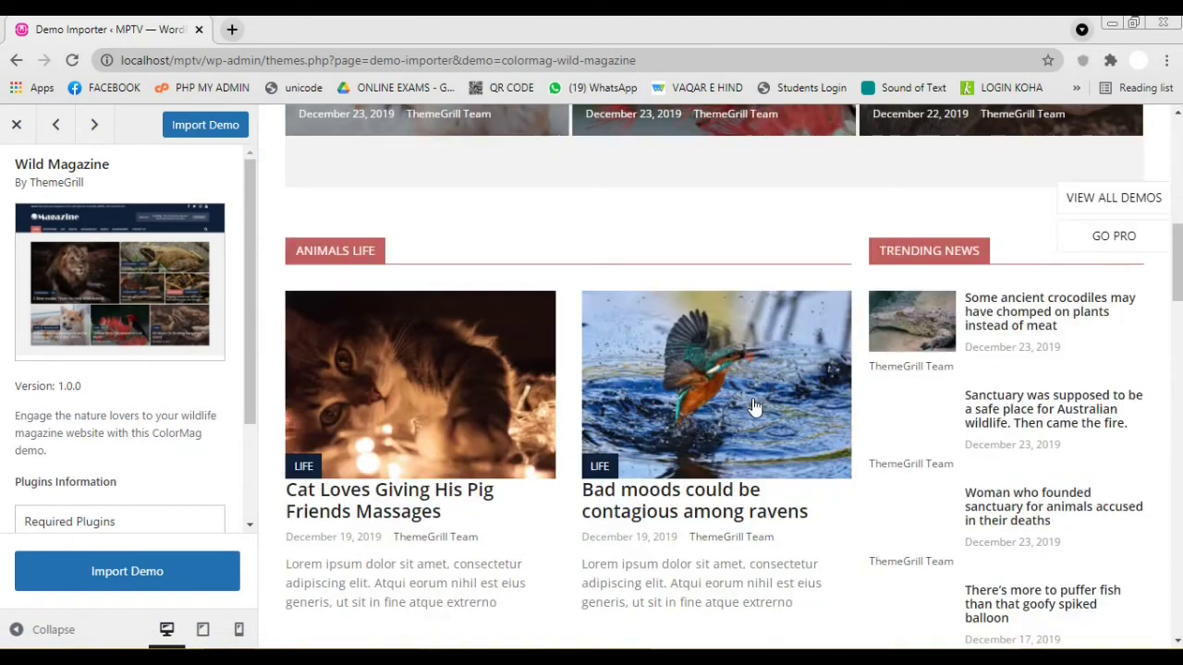
left_click(92, 127)
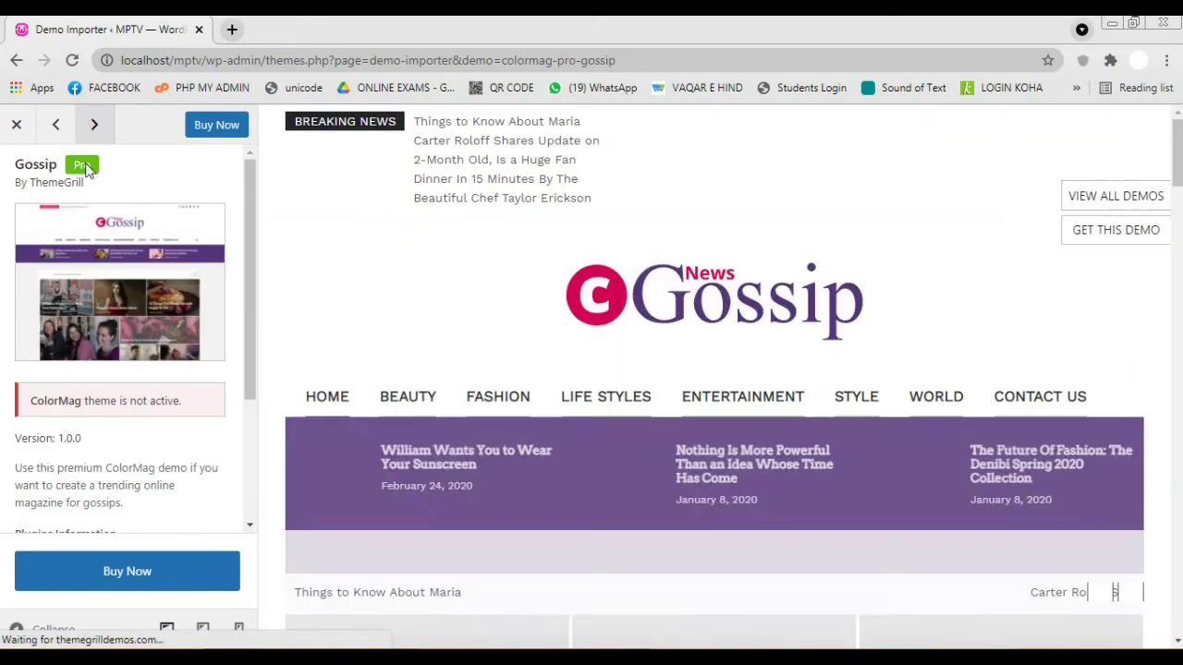
left_click(90, 126)
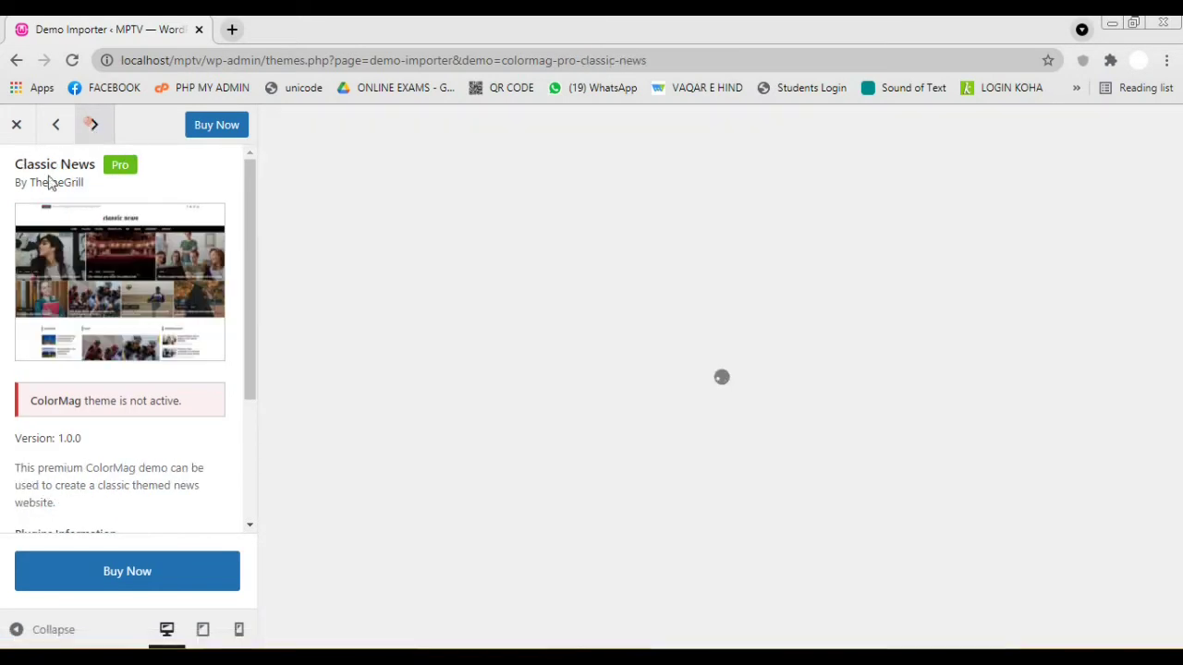
left_click(91, 129)
left_click(102, 124)
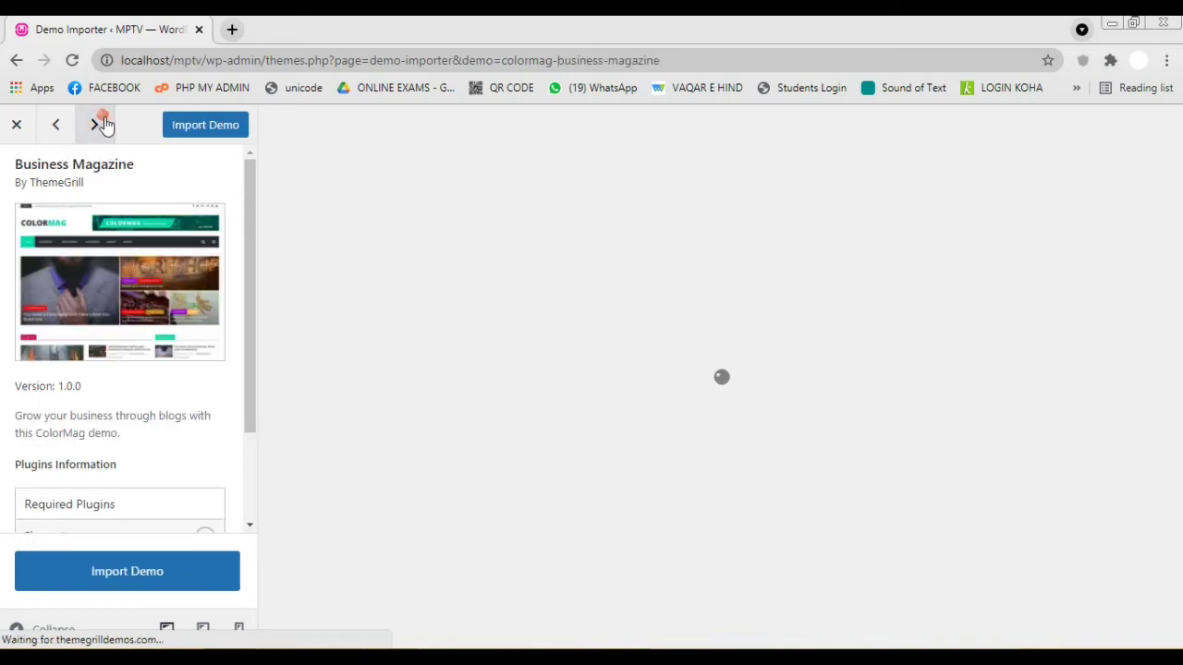
scroll(670, 458, "down", 15)
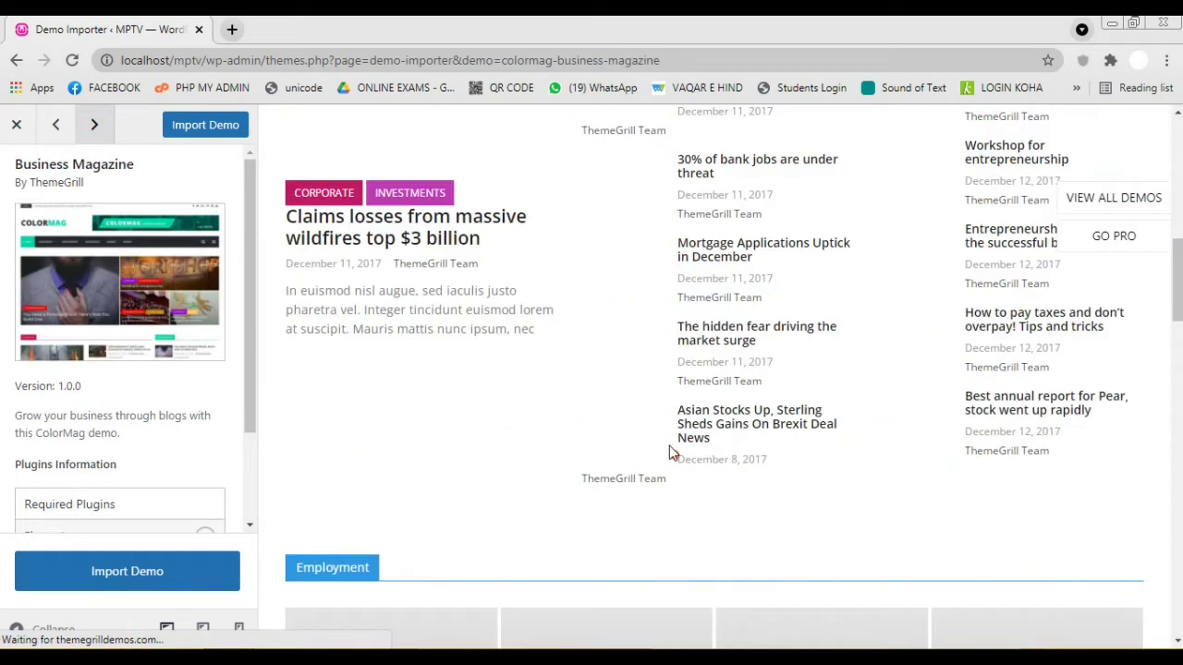
scroll(631, 499, "down", 10)
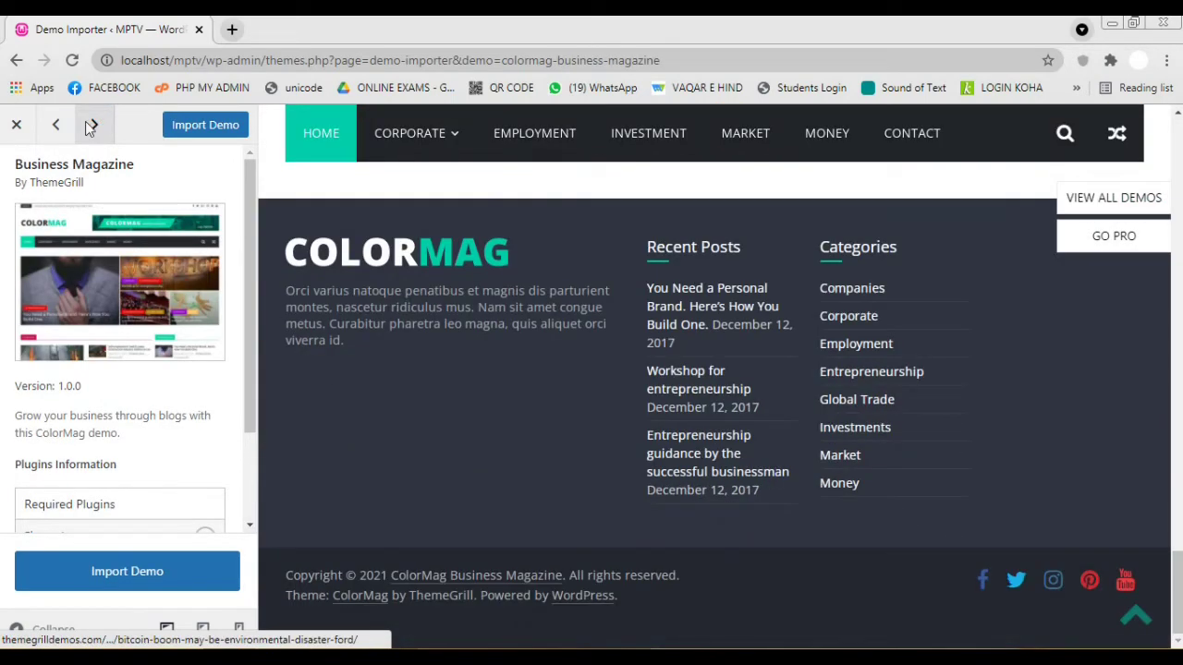
Step: Check the Online News and Fashion previews, then return to Business Magazine and scroll to its footer
left_click(91, 128)
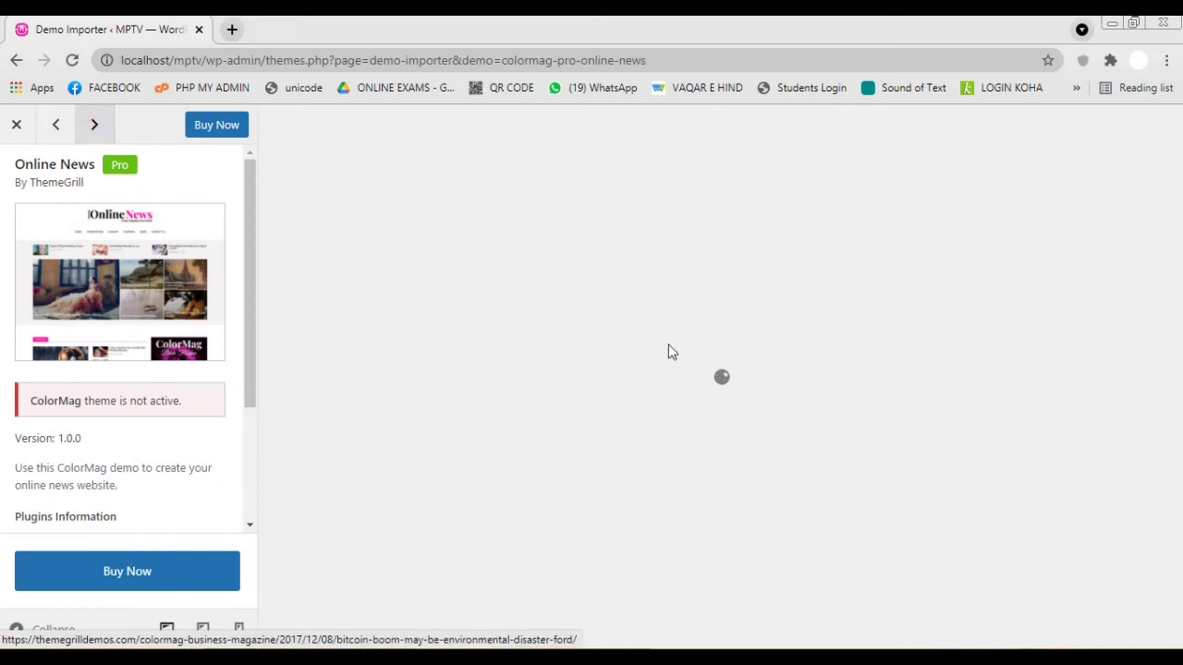
scroll(483, 441, "down", 10)
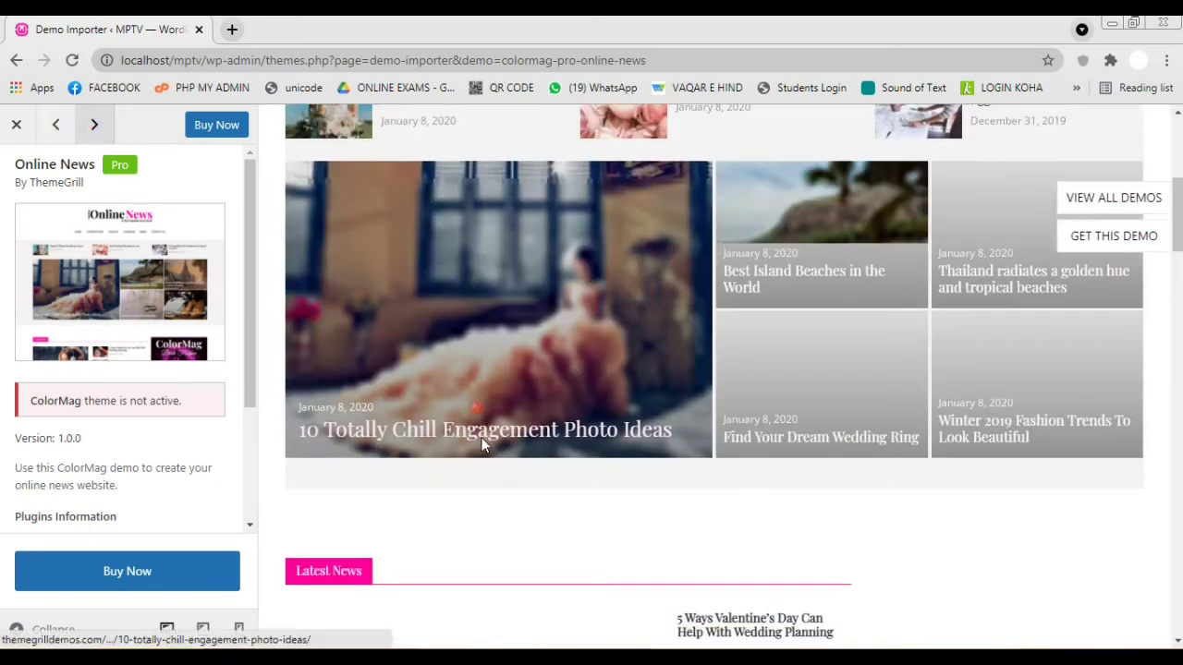
left_click(94, 127)
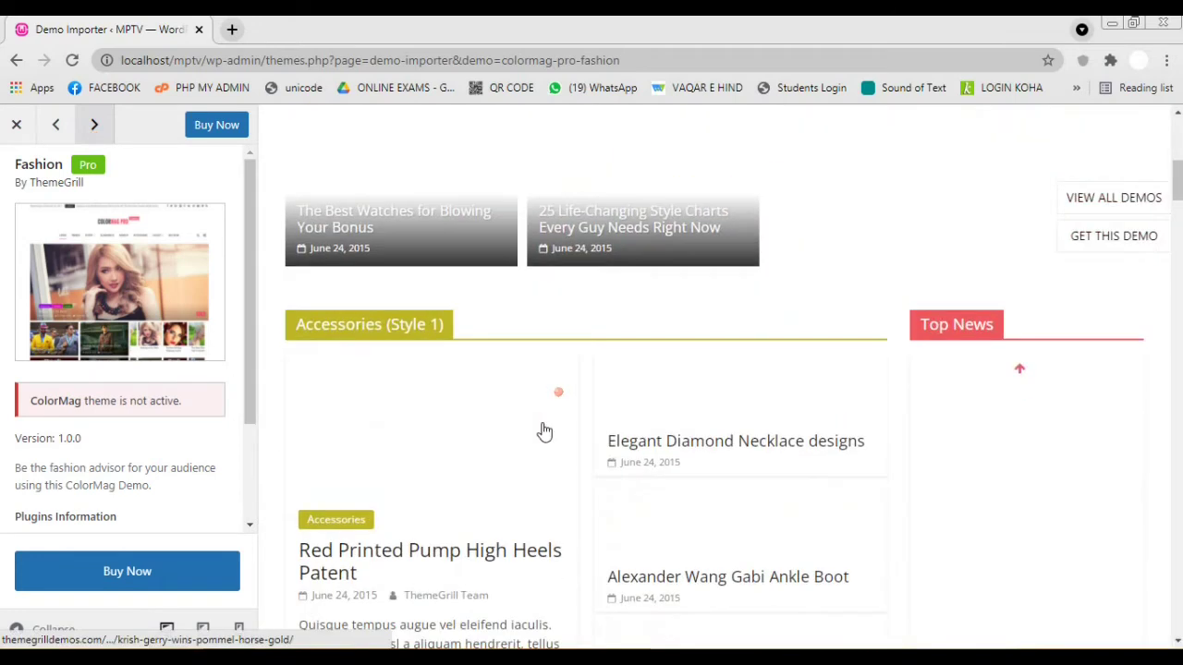
scroll(541, 425, "up", 10)
left_click(57, 128)
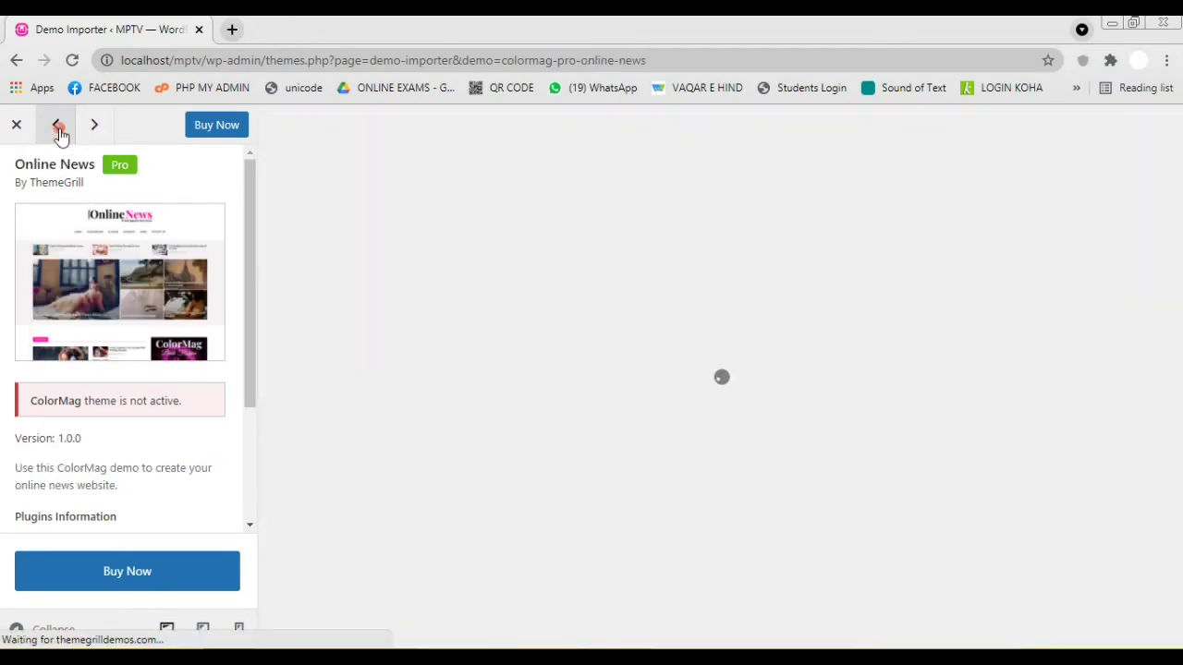
left_click(57, 130)
scroll(367, 509, "down", 10)
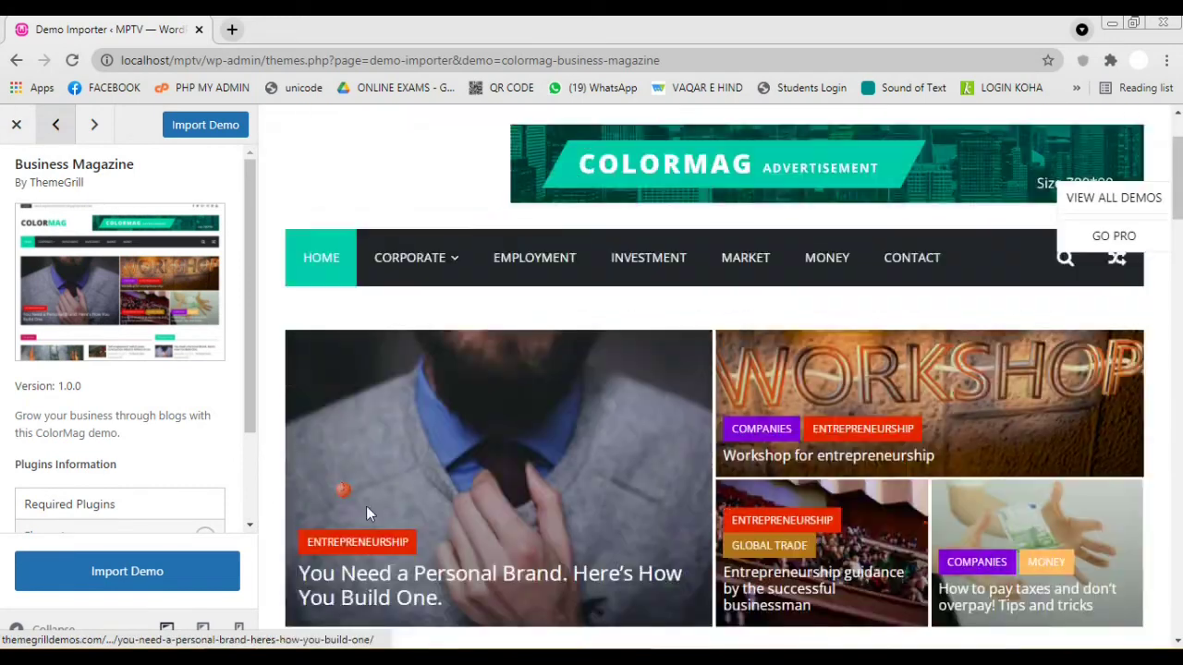
scroll(679, 434, "up", 10)
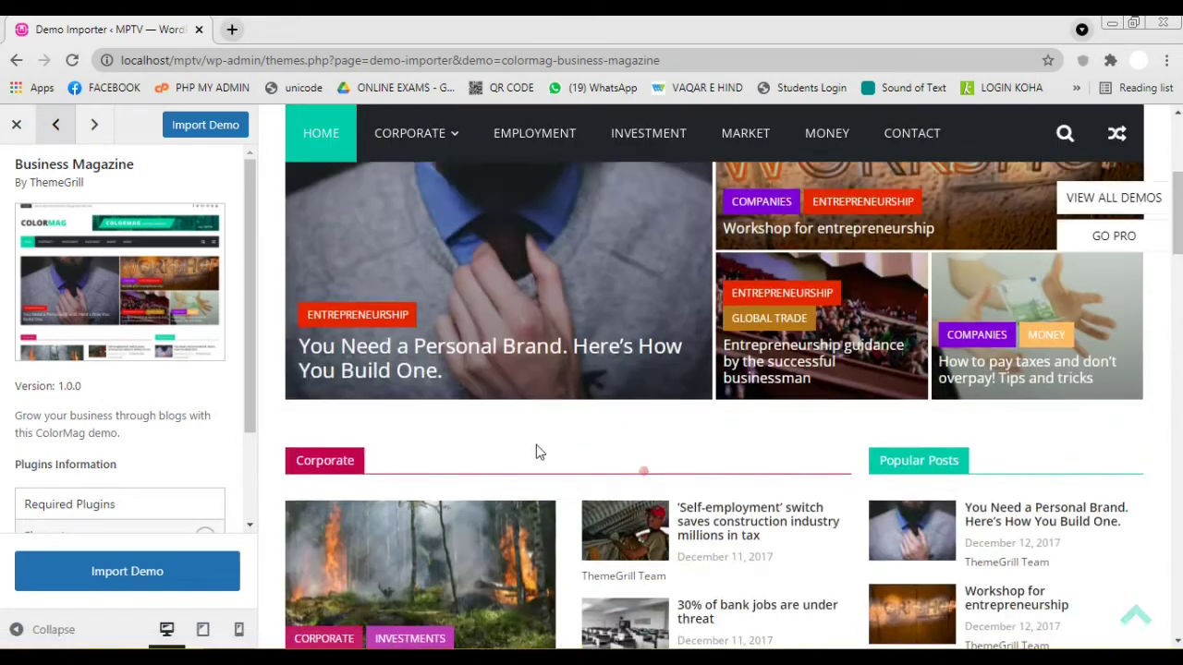
scroll(1039, 386, "down", 15)
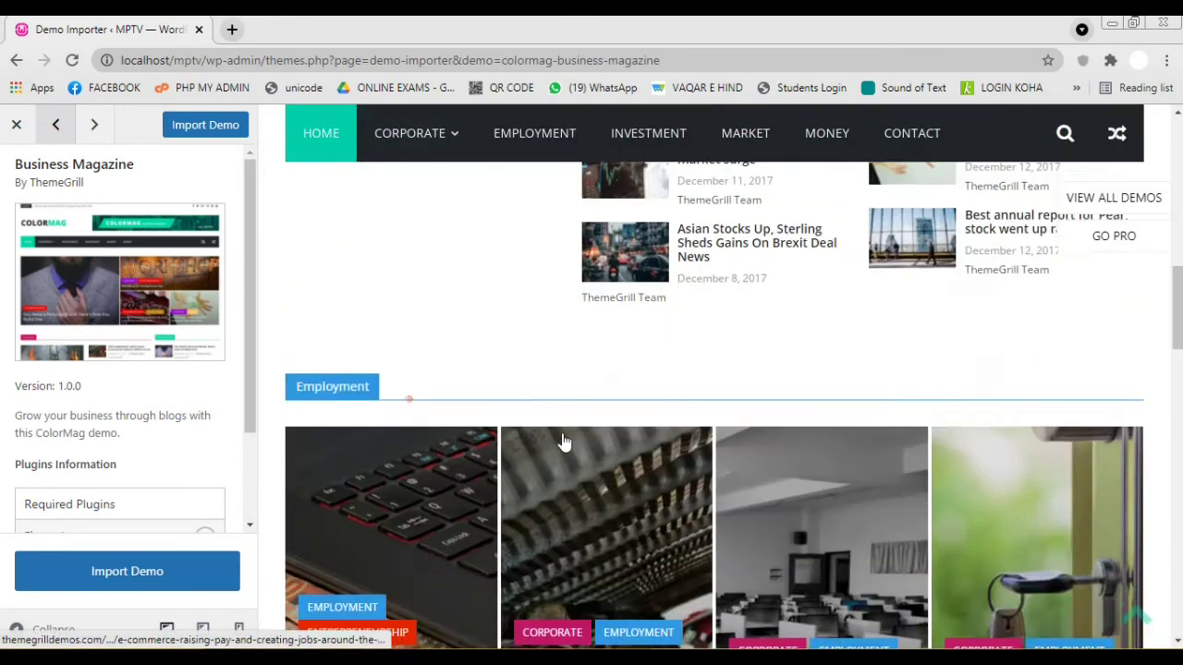
scroll(505, 437, "down", 5)
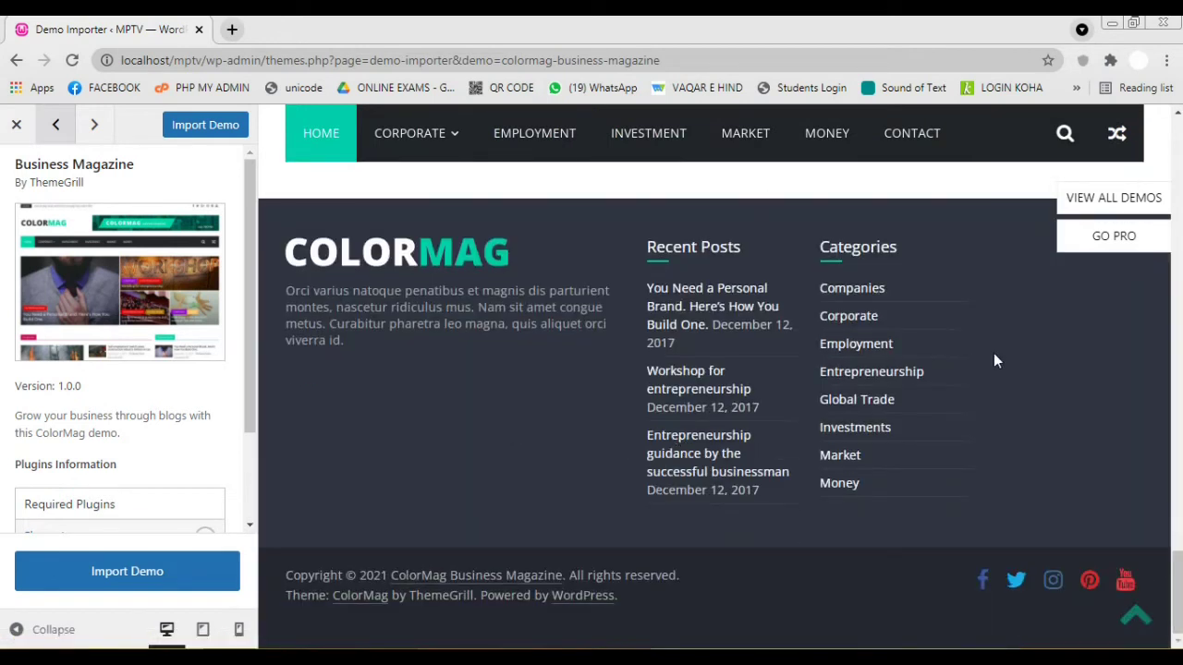
Step: Import and confirm the Business Magazine demo, then close the preview once it shows Imported
left_click(197, 125)
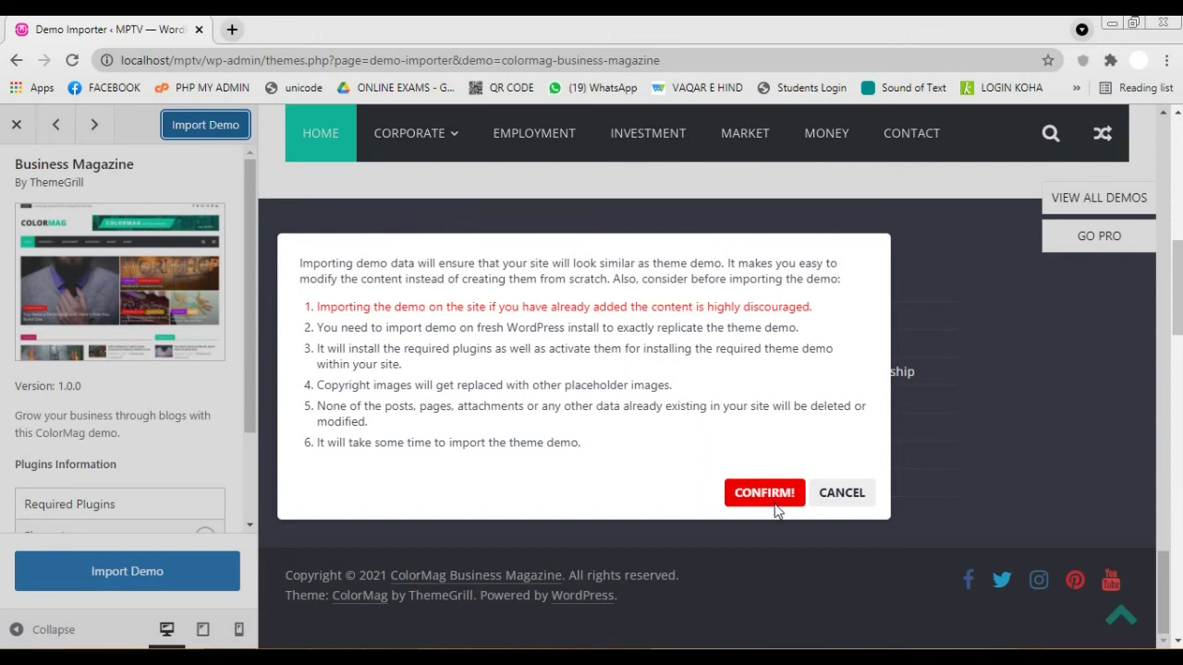
left_click(765, 496)
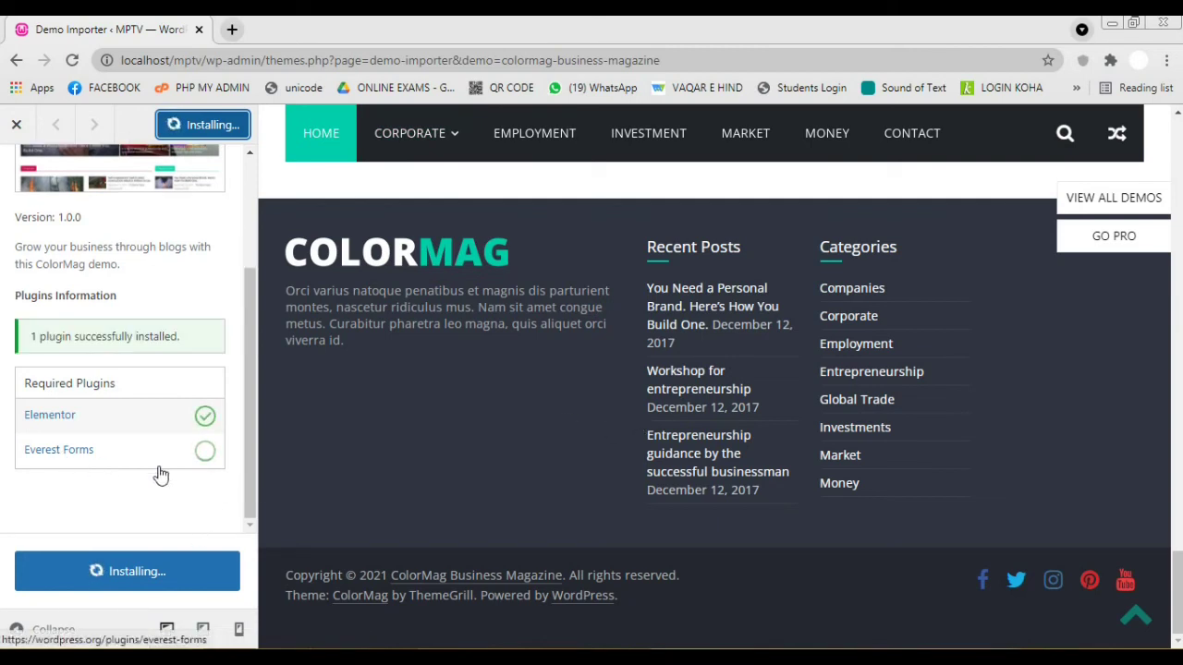
scroll(472, 427, "up", 15)
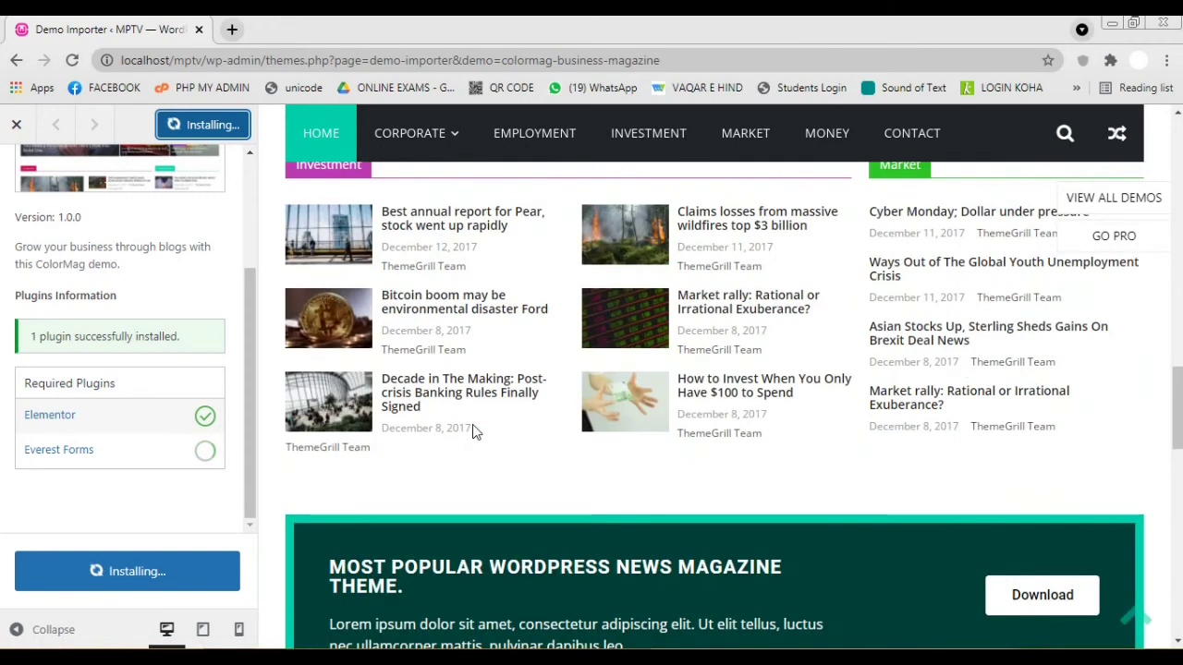
scroll(391, 476, "up", 5)
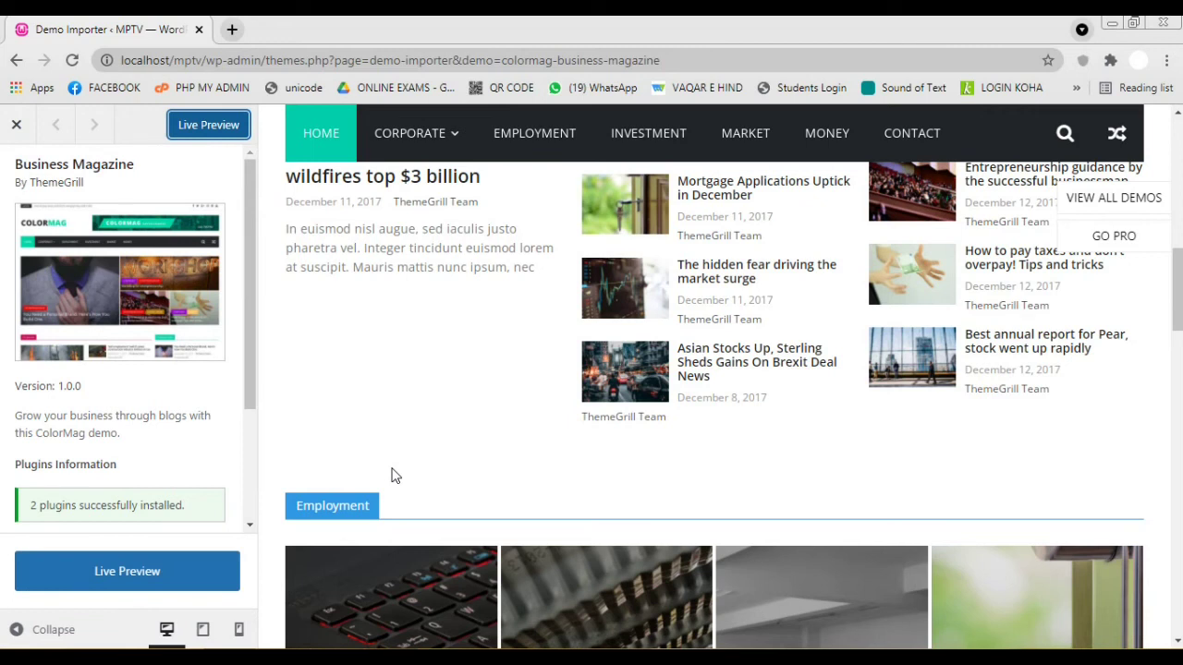
left_click(15, 124)
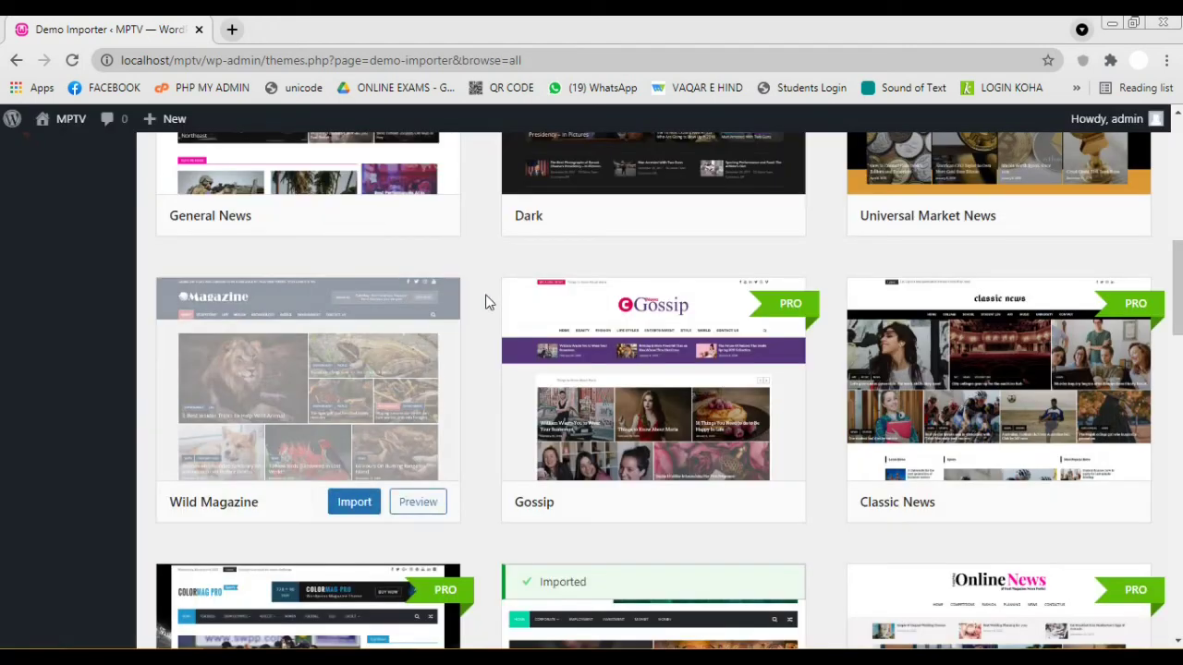
Step: Visit the live site and scroll through the imported ColorMag homepage's banner, menu and demo posts
left_click(60, 149)
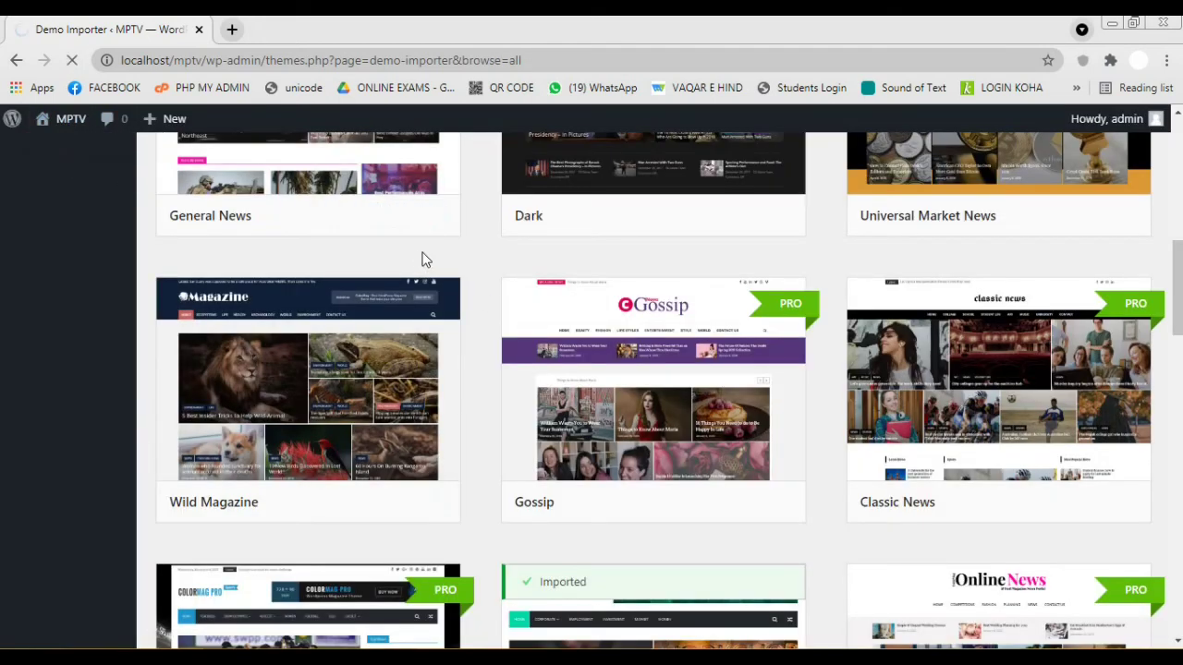
mouse_move(338, 386)
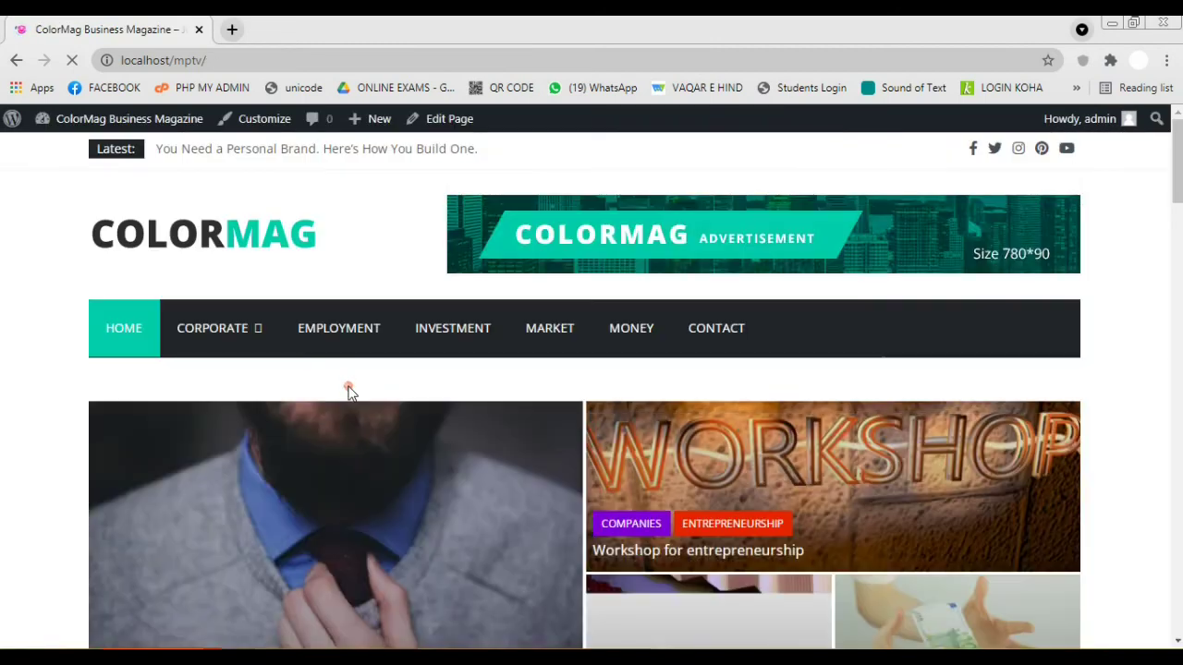
scroll(351, 389, "down", 1)
scroll(351, 389, "down", 15)
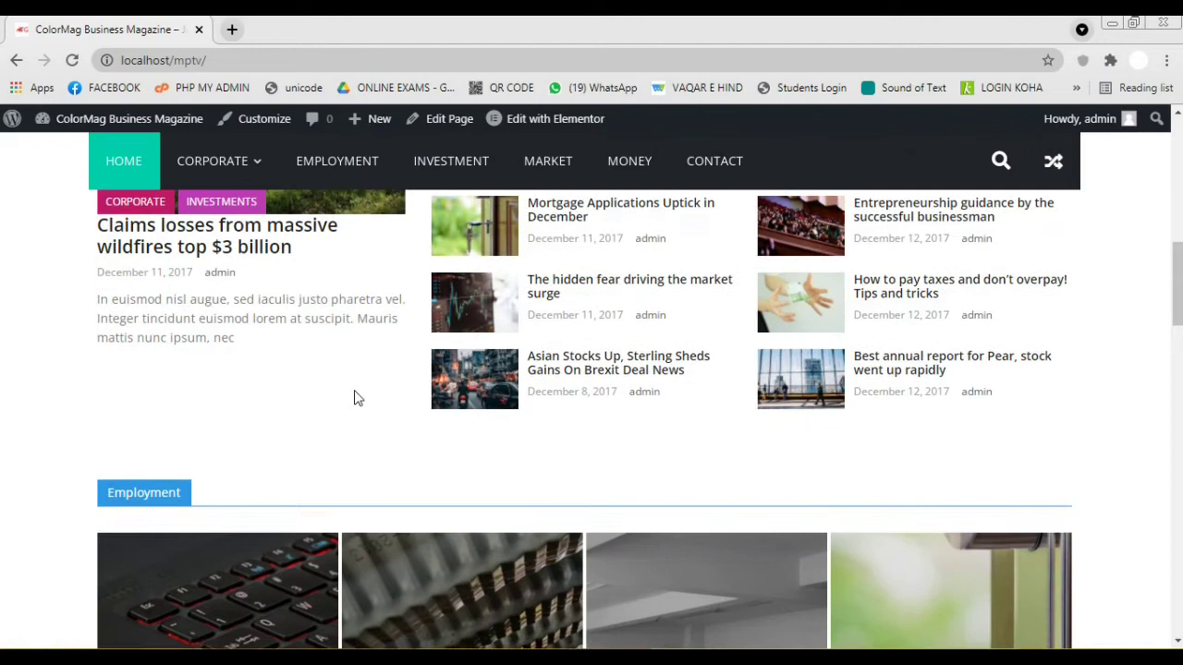
scroll(360, 419, "down", 10)
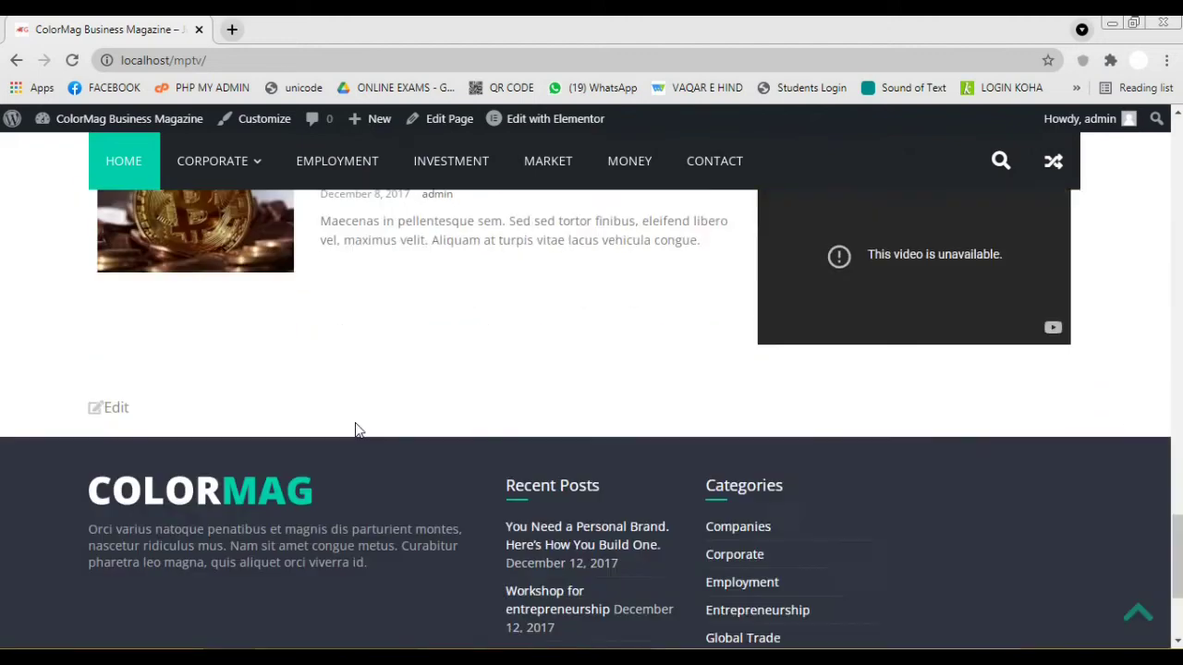
scroll(357, 422, "up", 2)
scroll(358, 421, "up", 20)
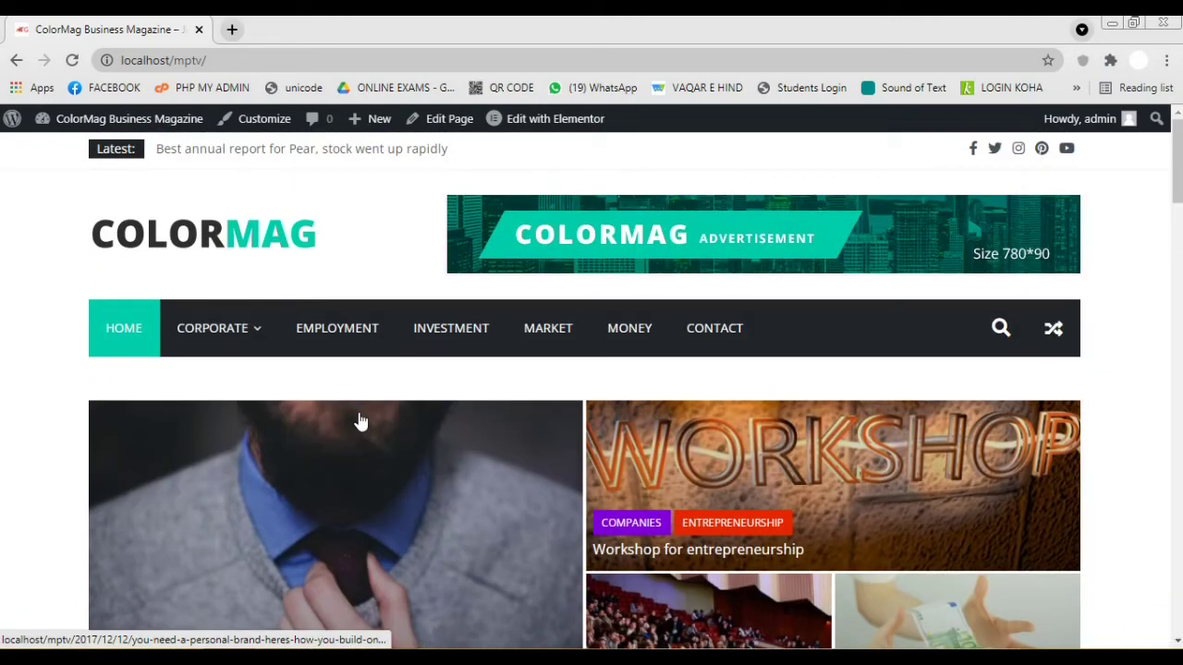
Step: Log out of WordPress and load localhost/mptv as a regular visitor
mouse_move(1077, 121)
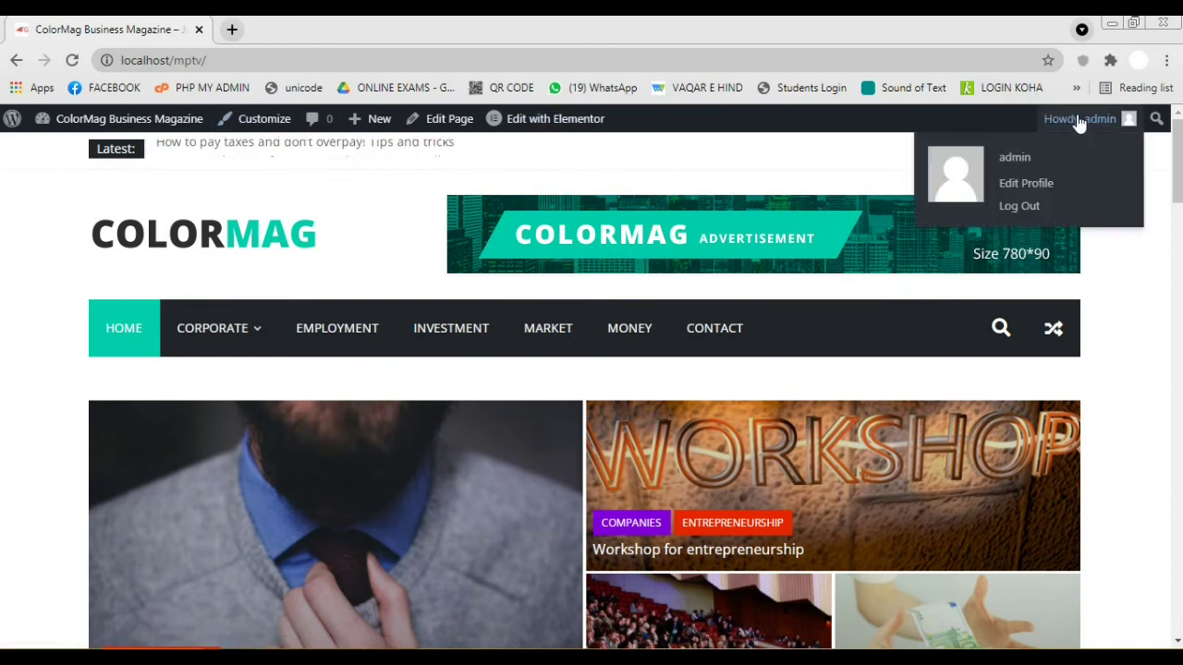
left_click(1020, 205)
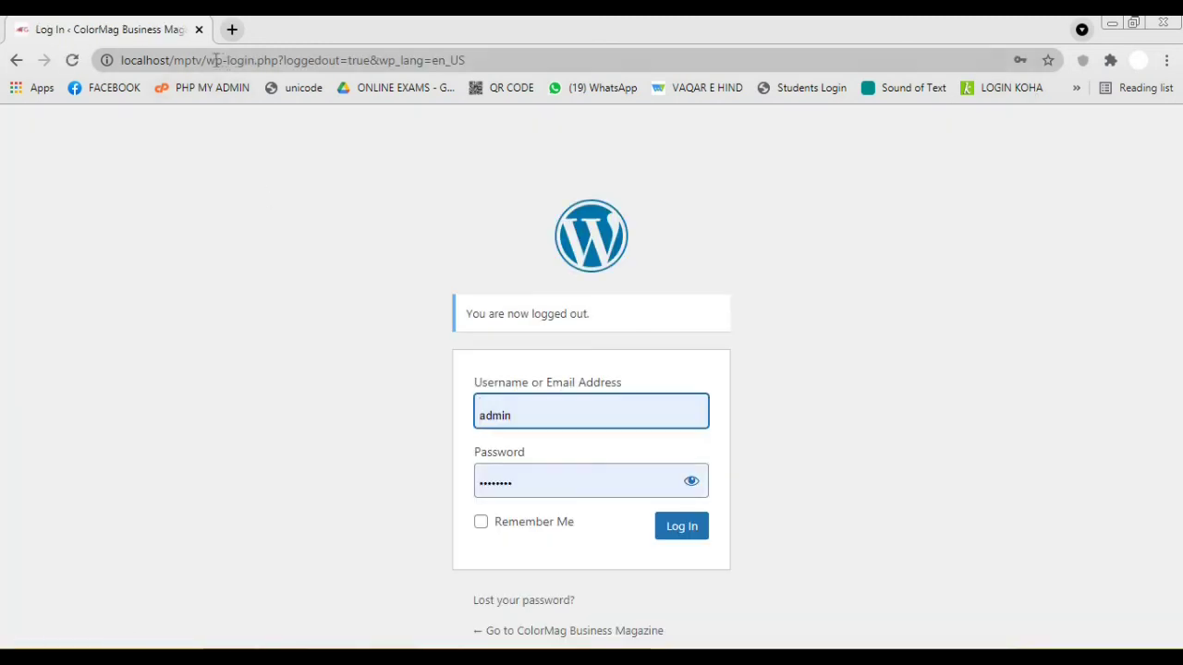
left_click_drag(202, 60, 670, 62)
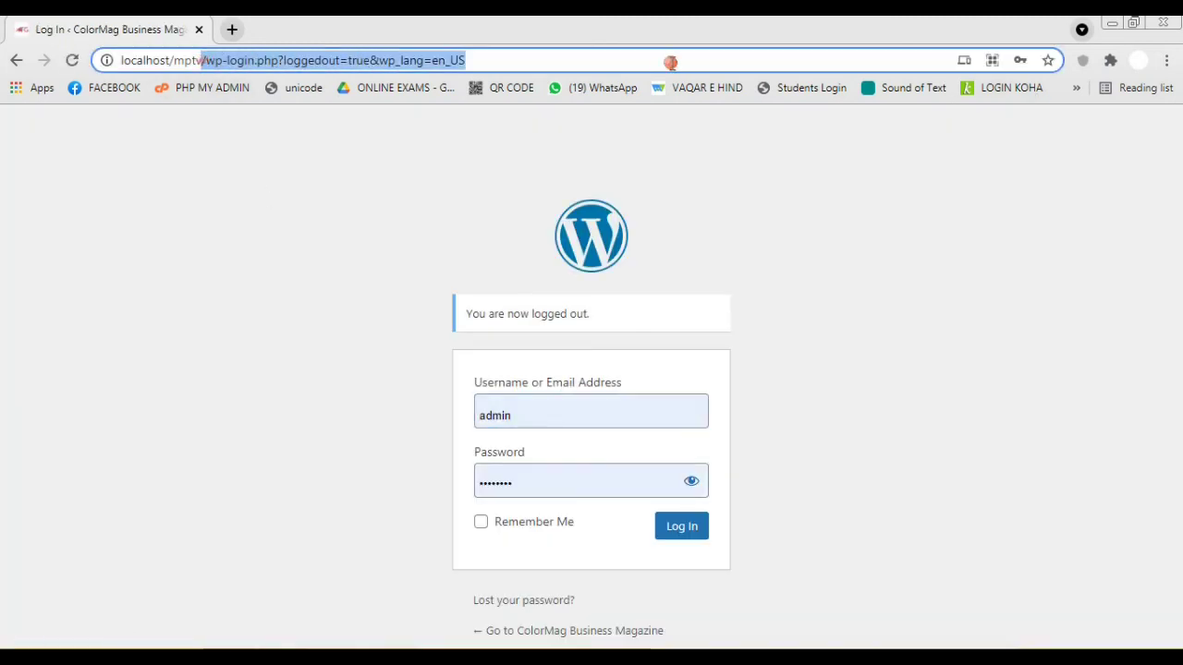
key("BackSpace")
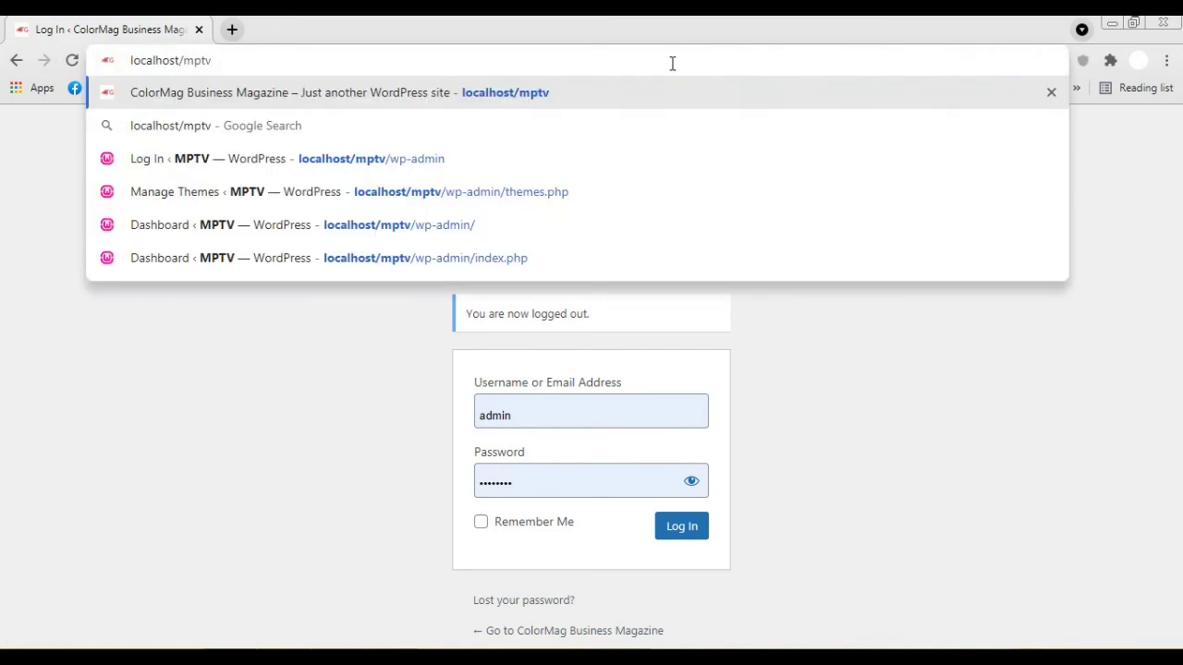
key("Return")
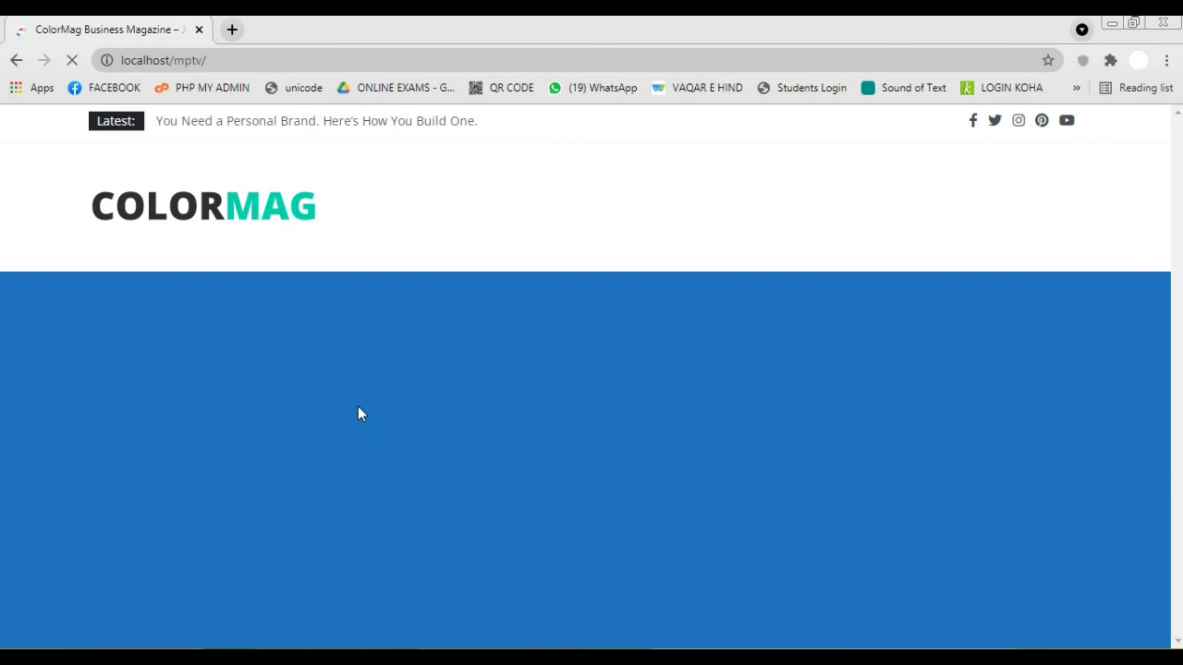
Step: Scroll the visitor homepage to review its featured posts, sections and footer
scroll(266, 375, "down", 5)
scroll(299, 385, "down", 15)
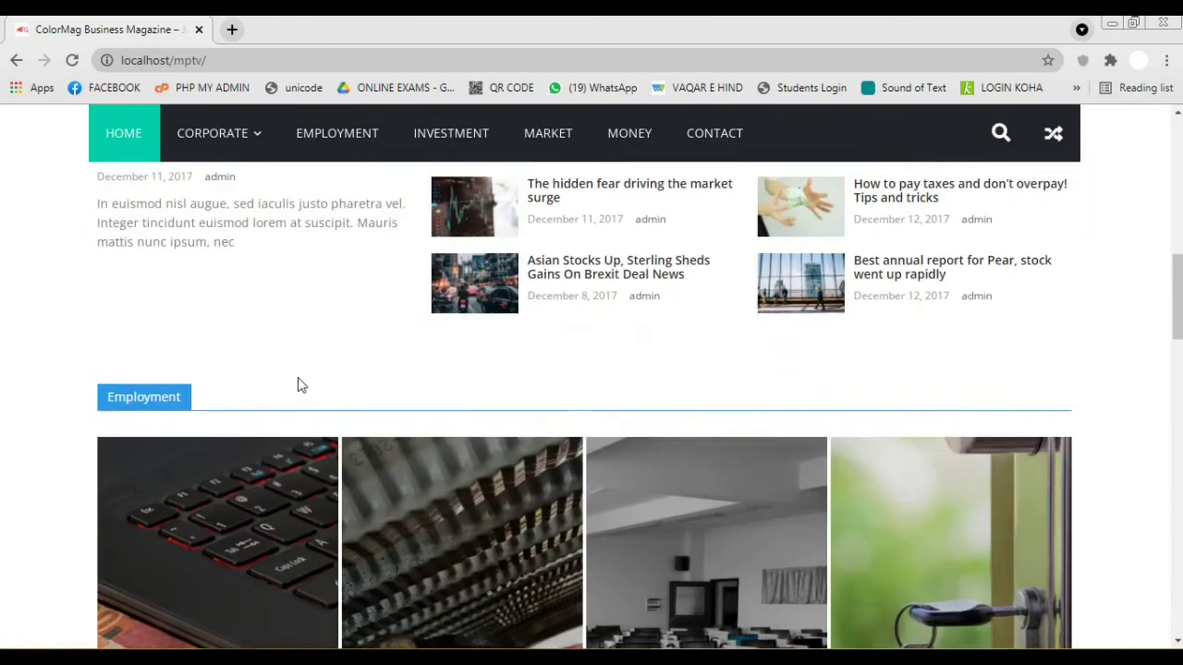
scroll(300, 386, "down", 5)
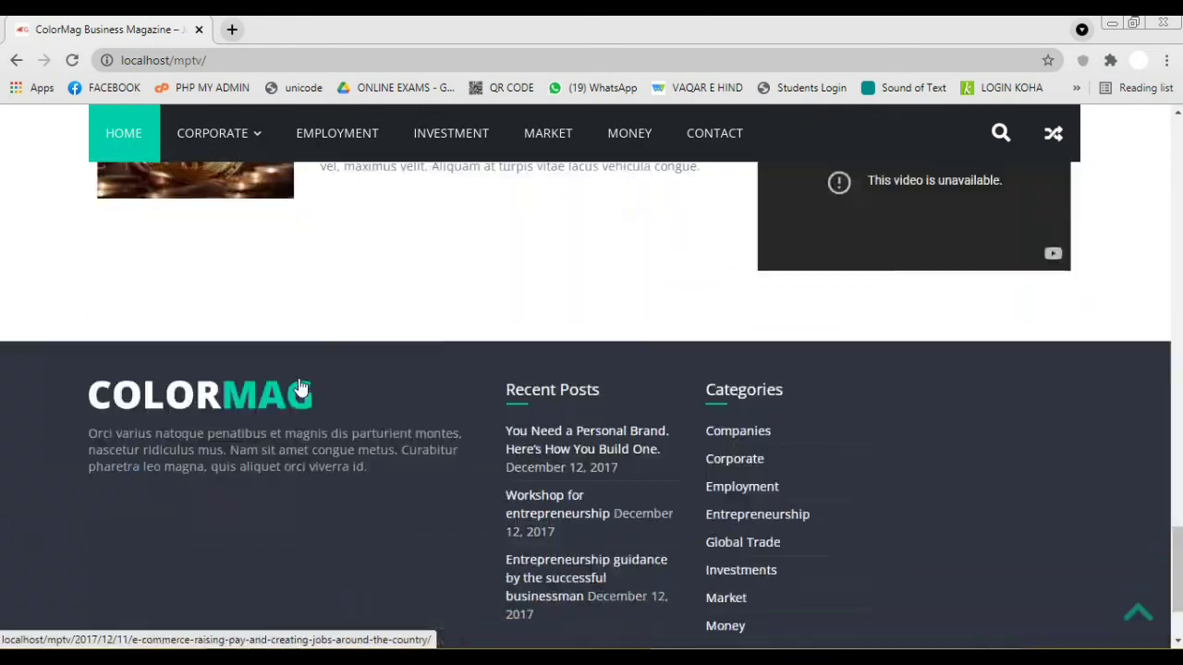
scroll(303, 409, "up", 10)
scroll(296, 409, "up", 10)
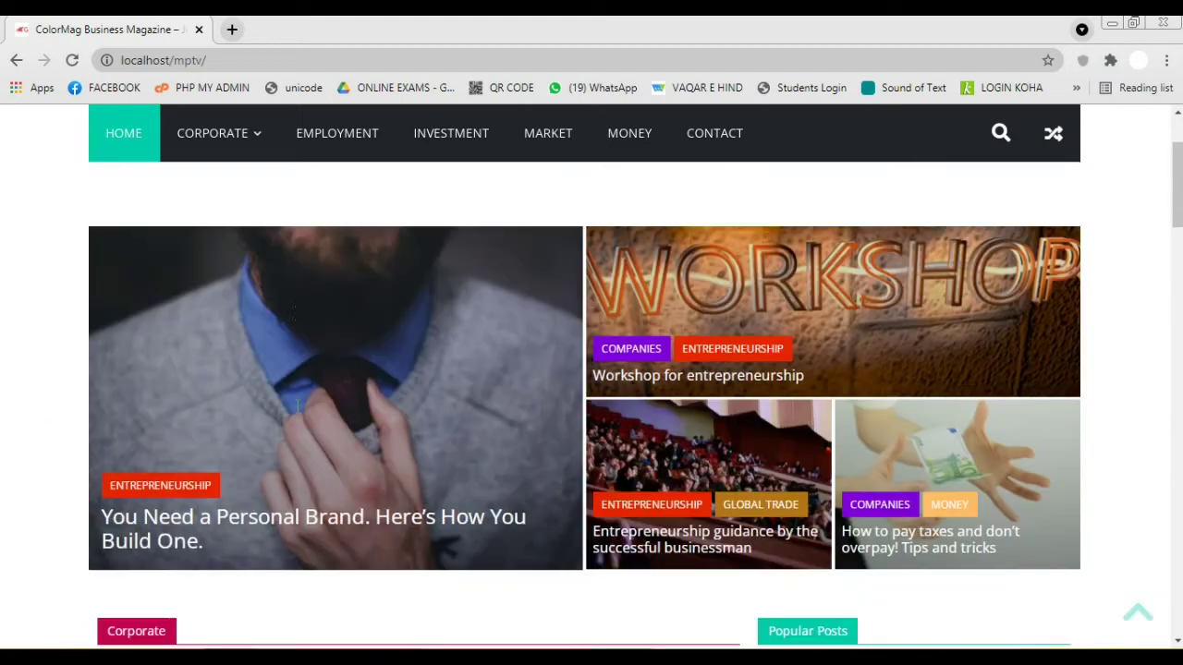